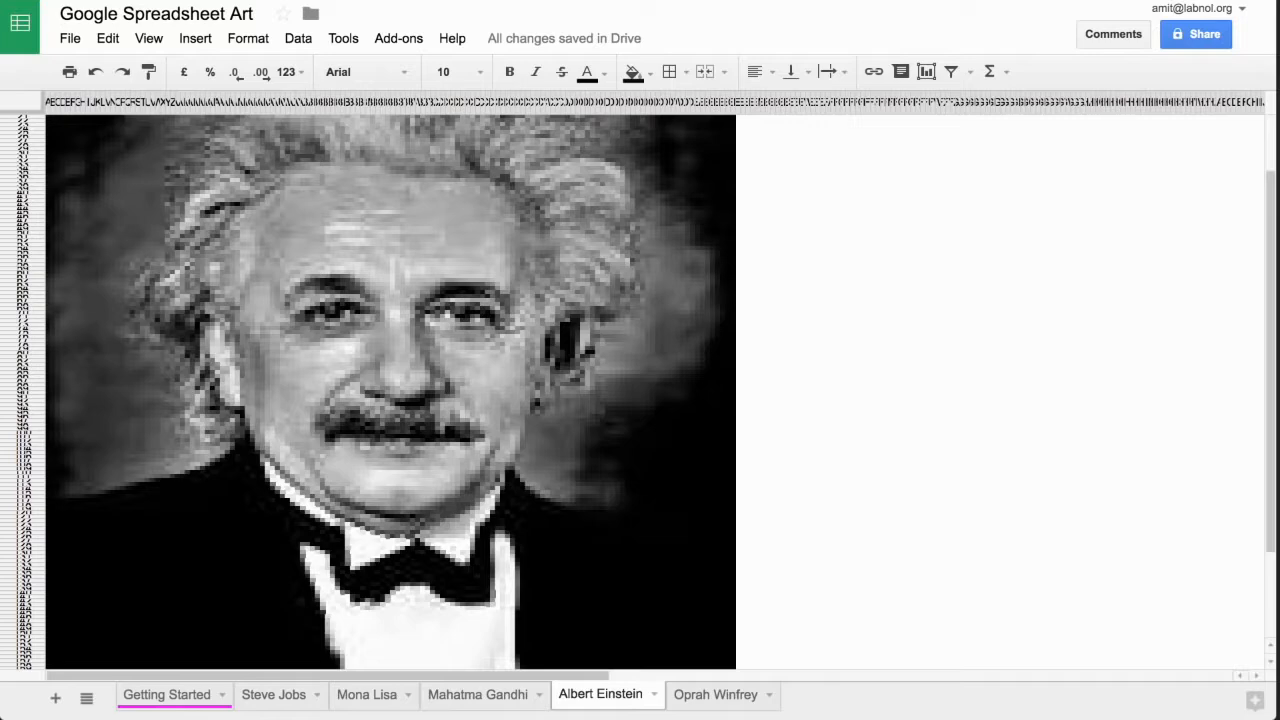
- Examine the cell-made portraits on the Albert Einstein and Oprah Winfrey sheets
scroll(390, 390, "down", 5)
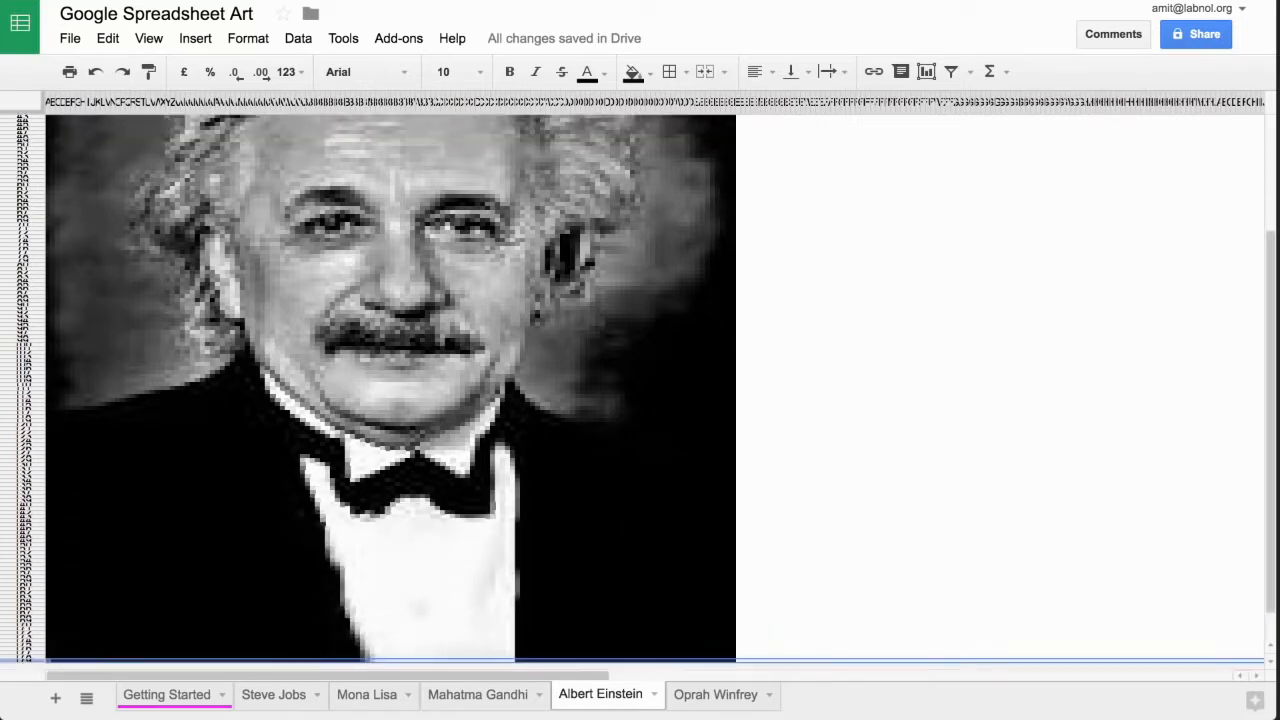
scroll(390, 390, "up", 5)
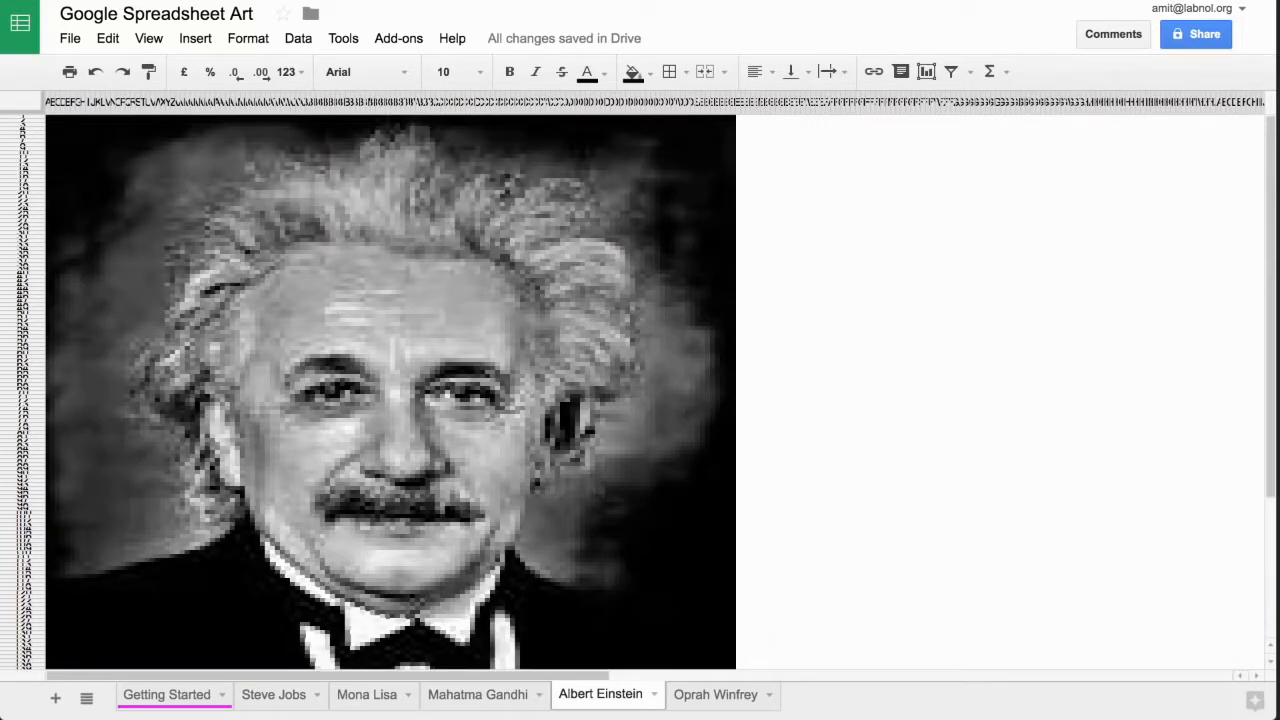
left_click(715, 695)
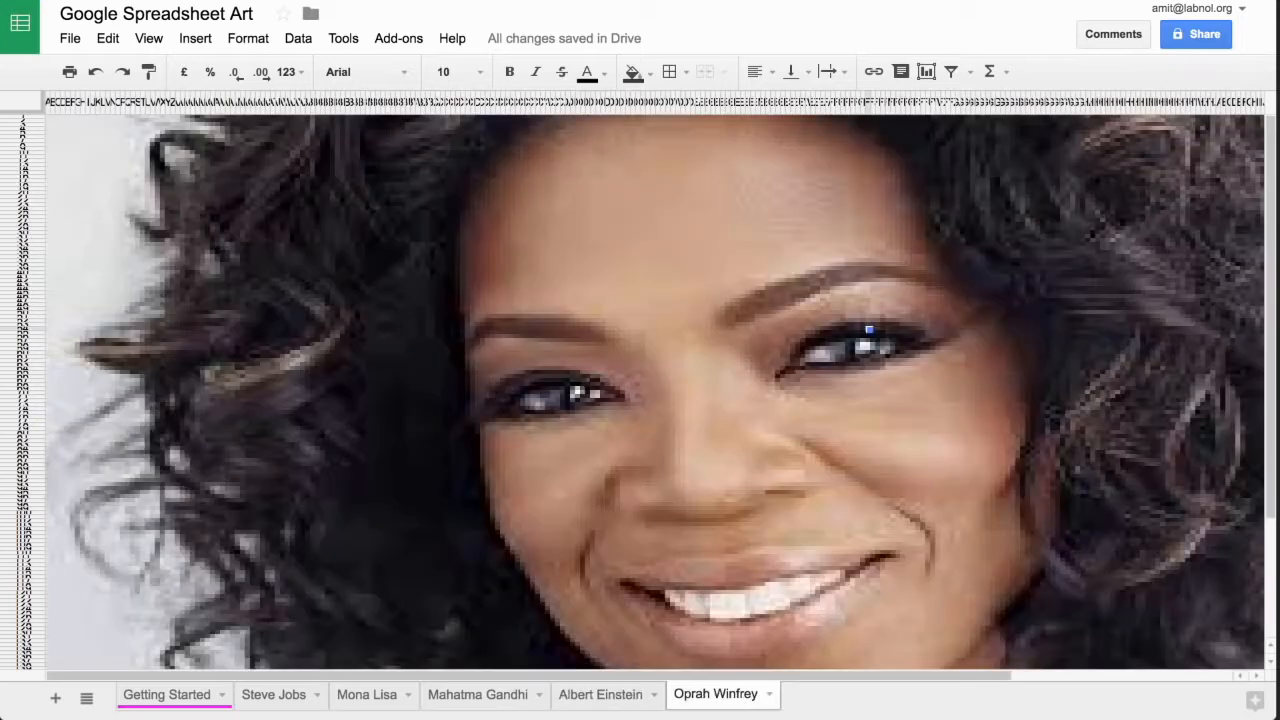
scroll(655, 390, "down", 5)
scroll(655, 390, "right", 3)
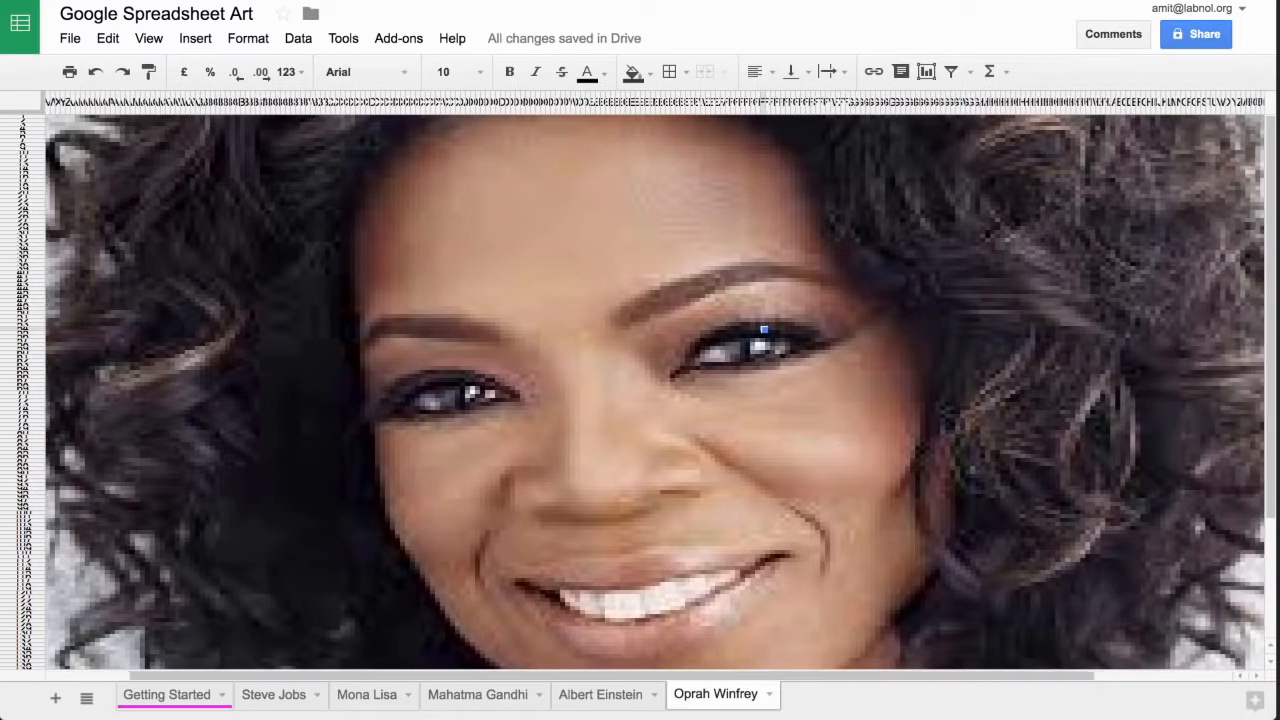
scroll(655, 390, "up", 5)
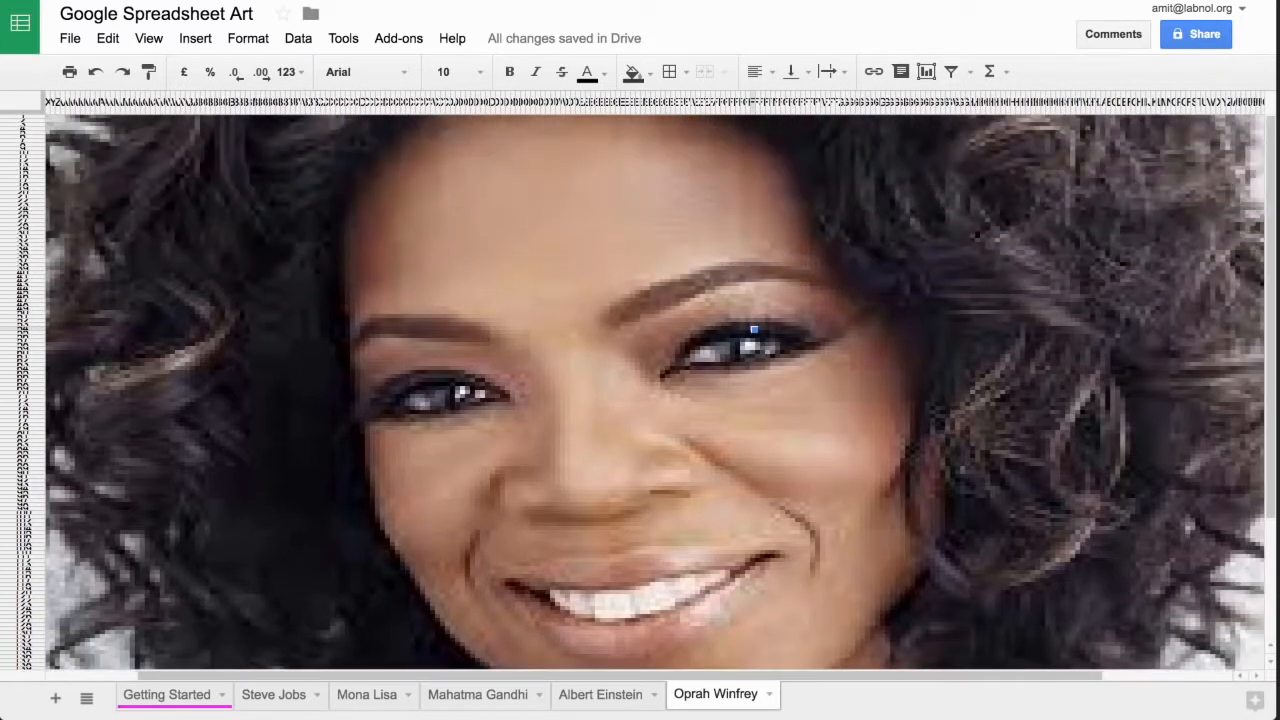
scroll(655, 390, "left", 3)
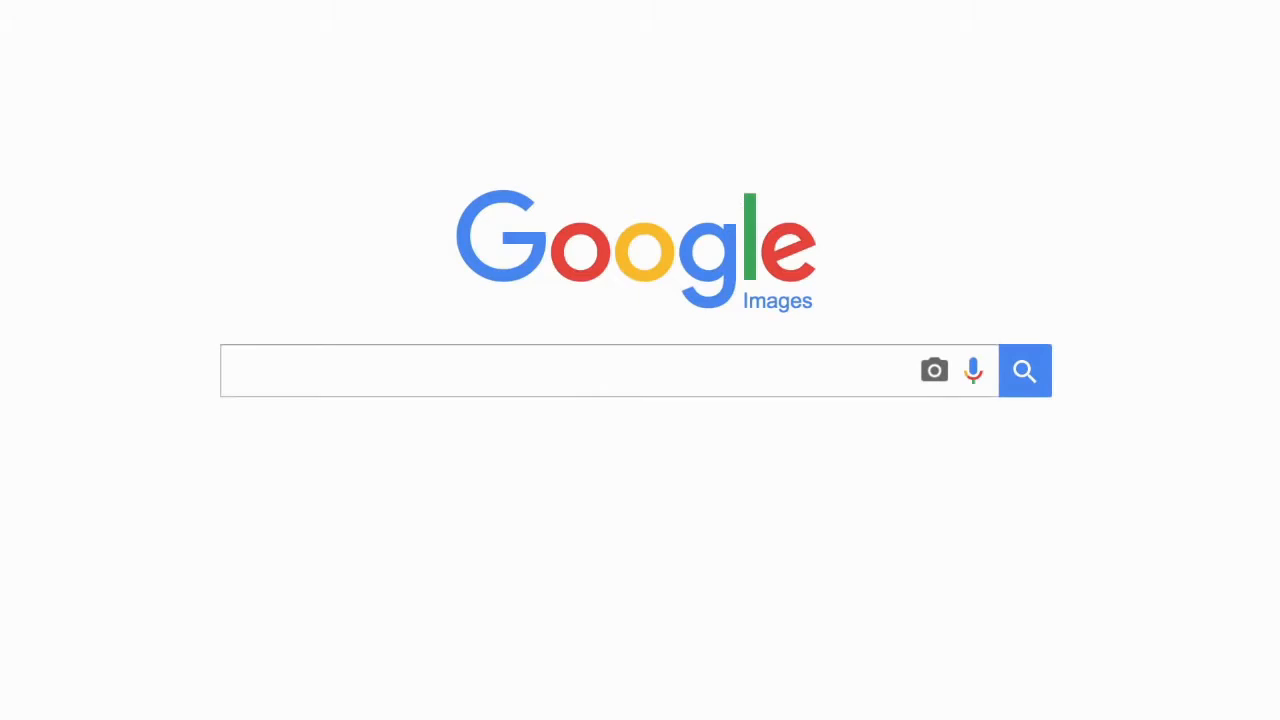
- Search Google Images for "popular paintings" using the suggested query
type("popular pa")
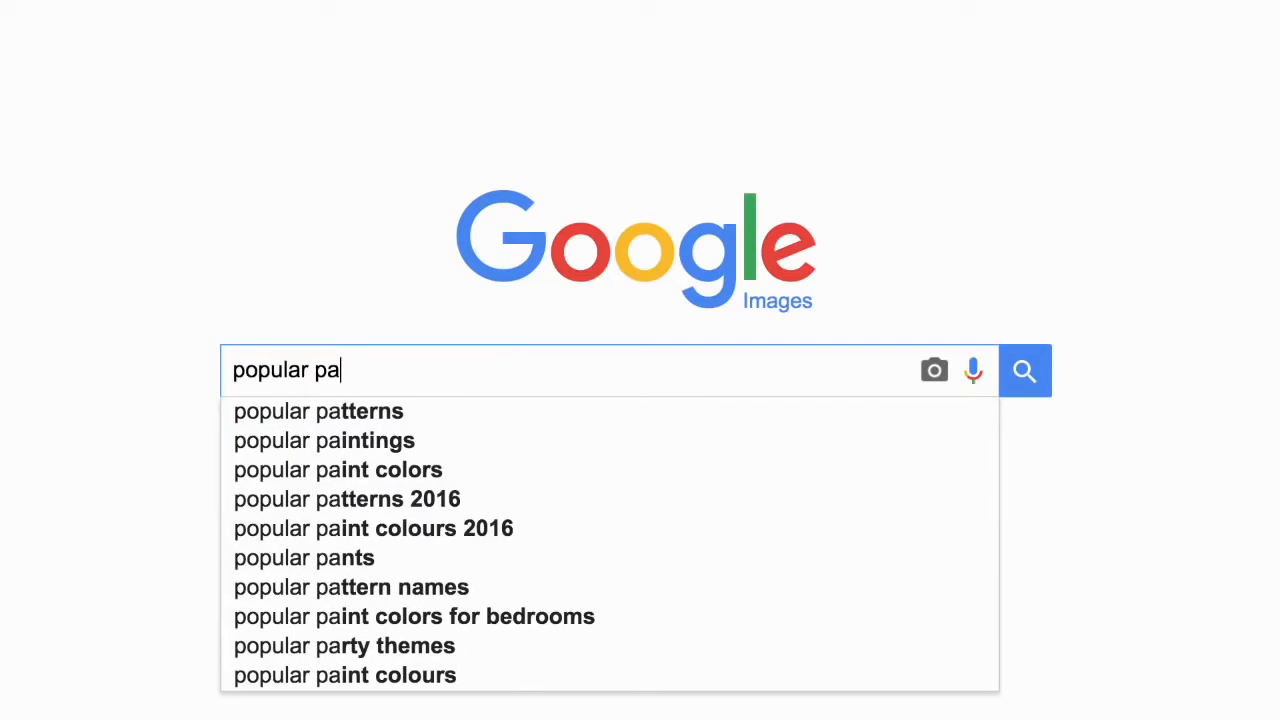
key("Down")
key("Down")
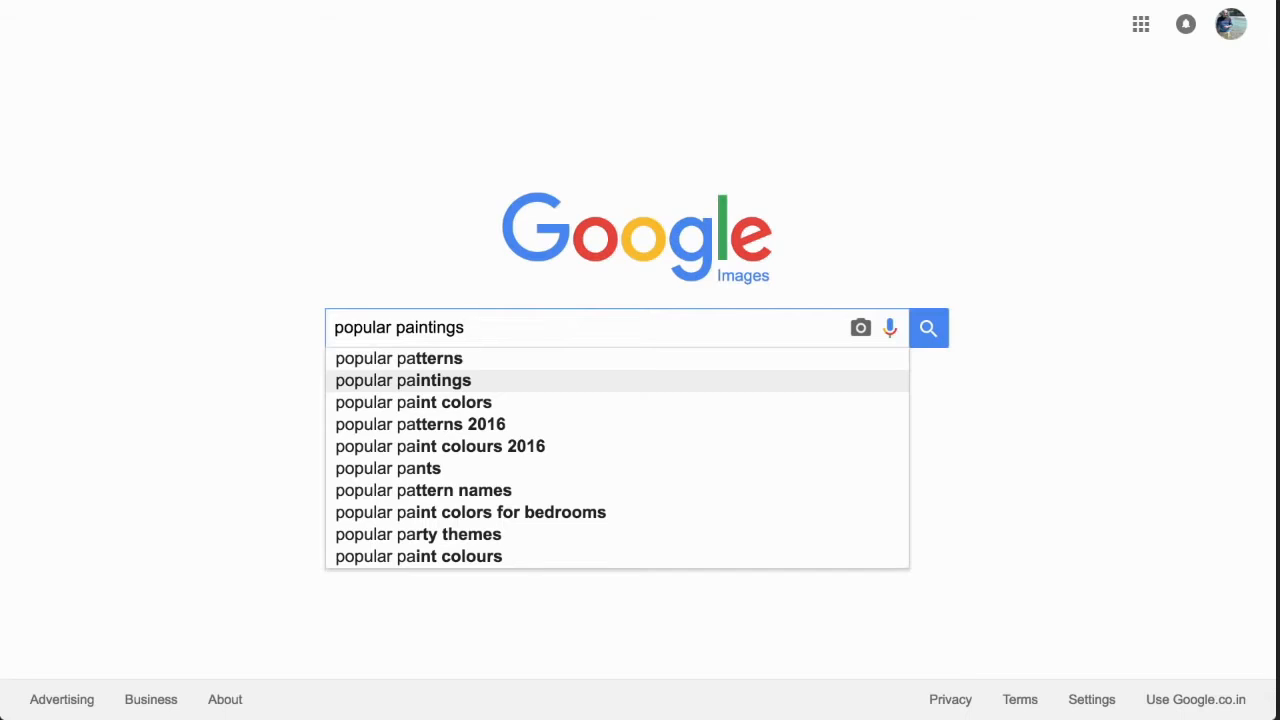
key("Return")
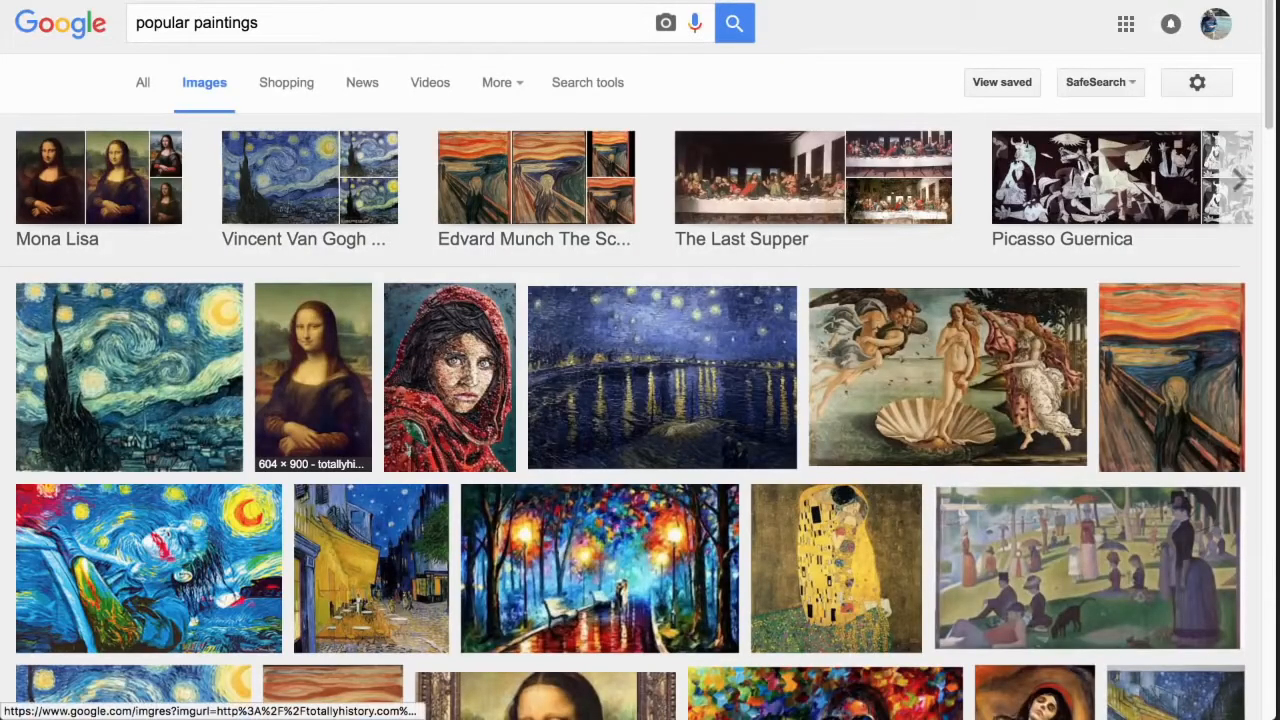
- Find the American Gothic painting in the image results and save it as painting.jpeg in the Dropbox folder
scroll(640, 400, "down", 4)
scroll(300, 230, "down", 5)
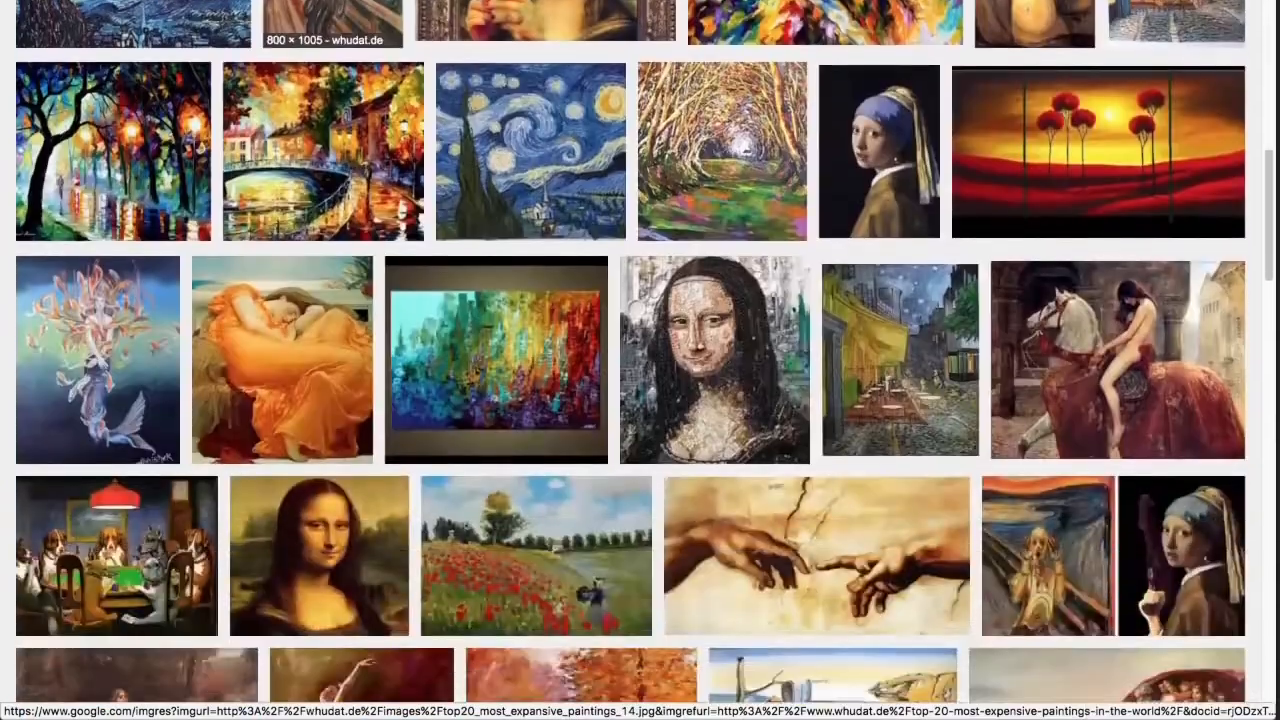
scroll(290, 280, "down", 5)
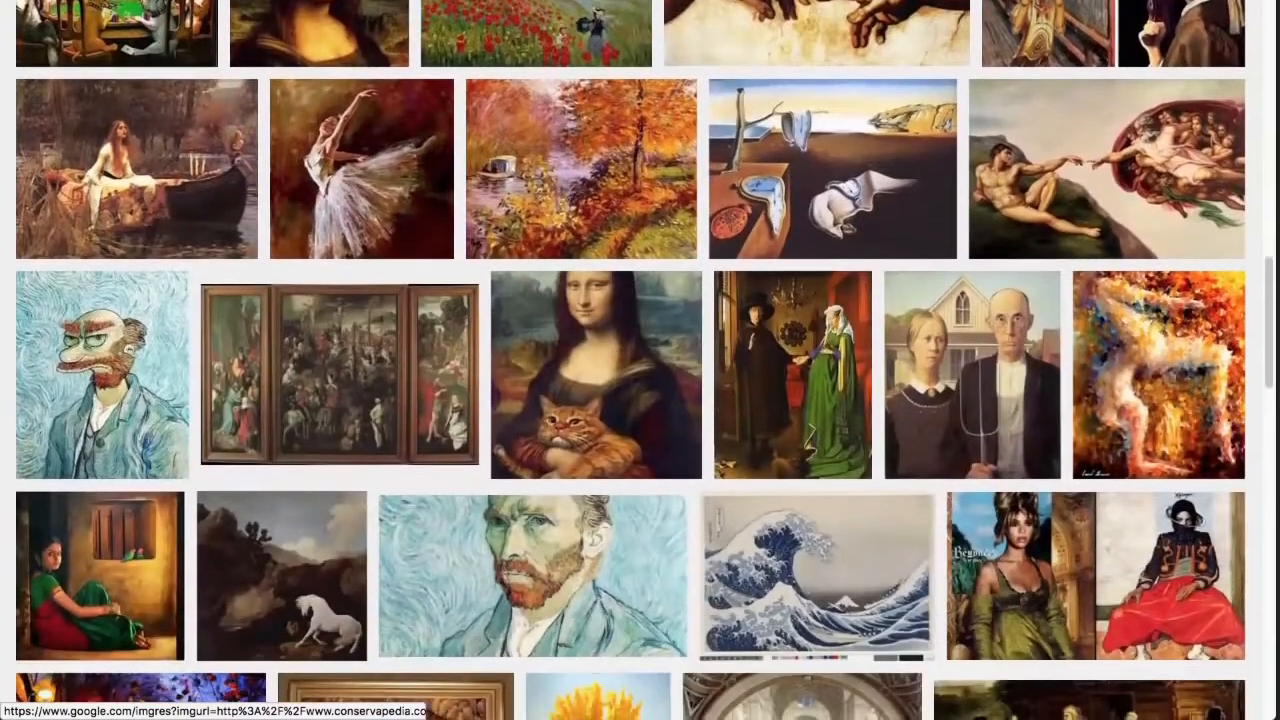
scroll(340, 310, "down", 1)
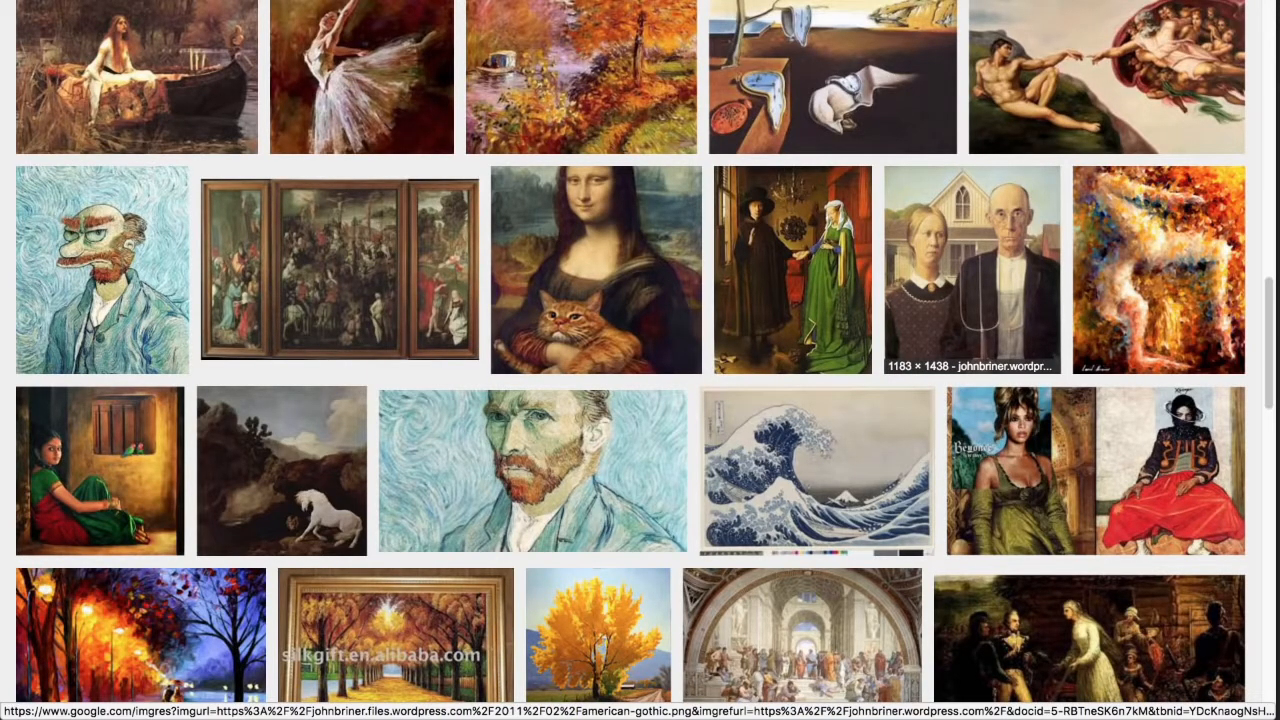
right_click(928, 242)
left_click(990, 395)
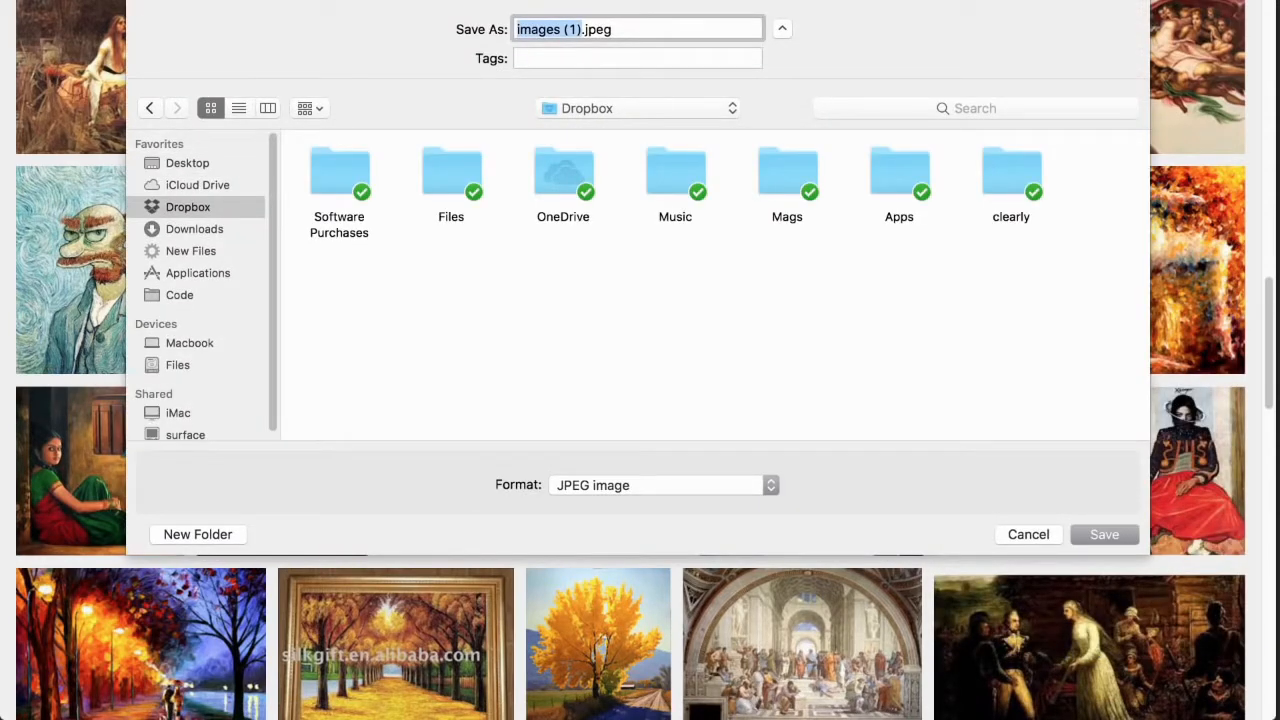
type("painting")
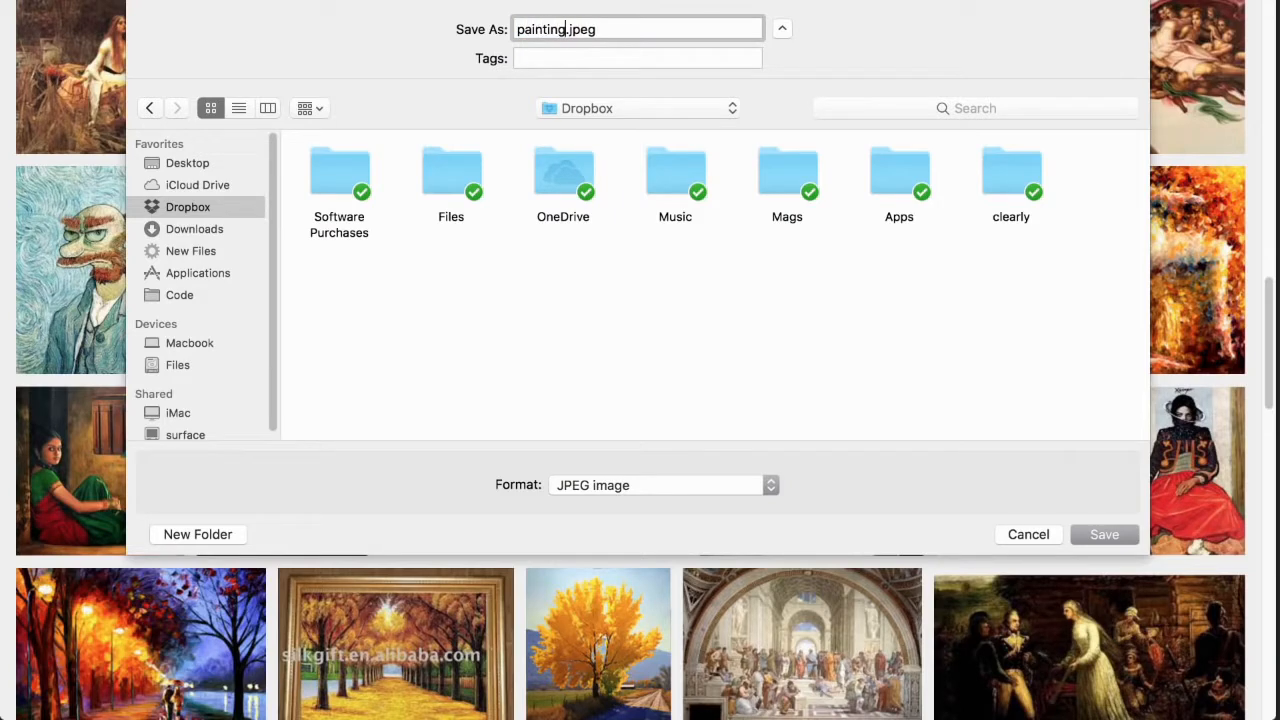
key("Return")
- Upload painting.jpeg from Dropbox into the Google Spreadsheet Art by CTRLQ.org file with Upload Image
left_click(956, 356)
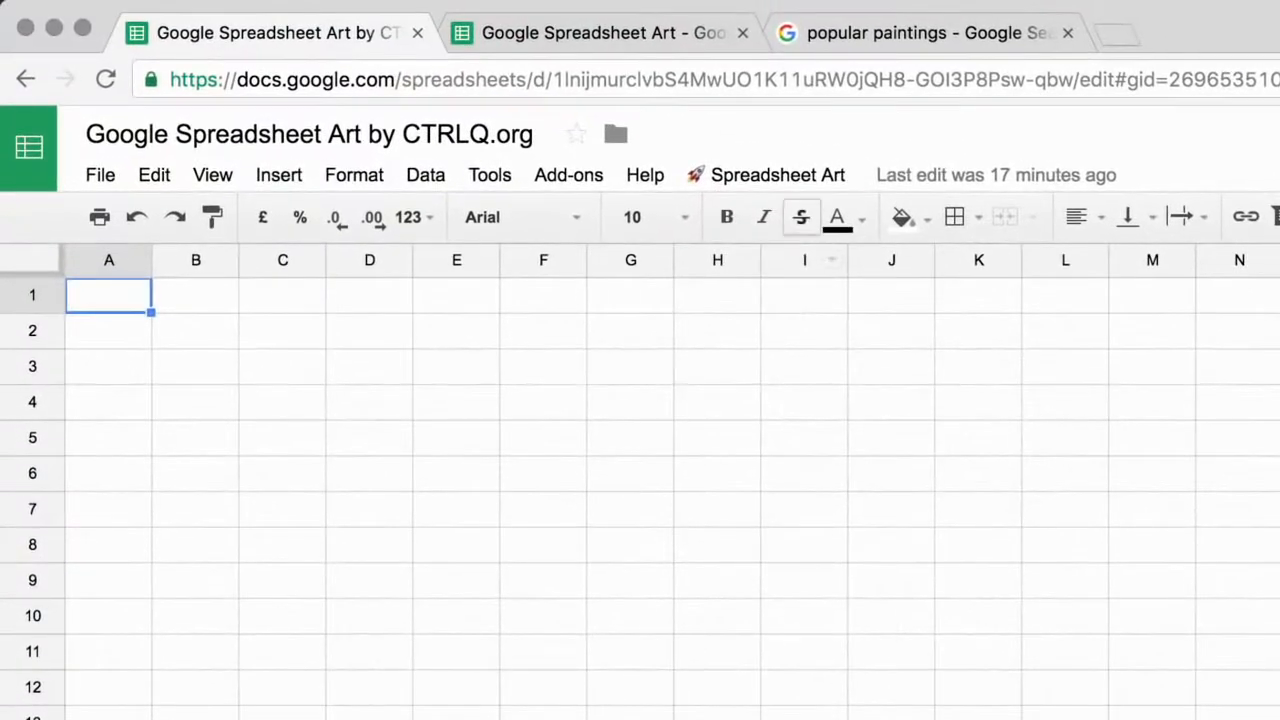
left_click(547, 42)
left_click(903, 224)
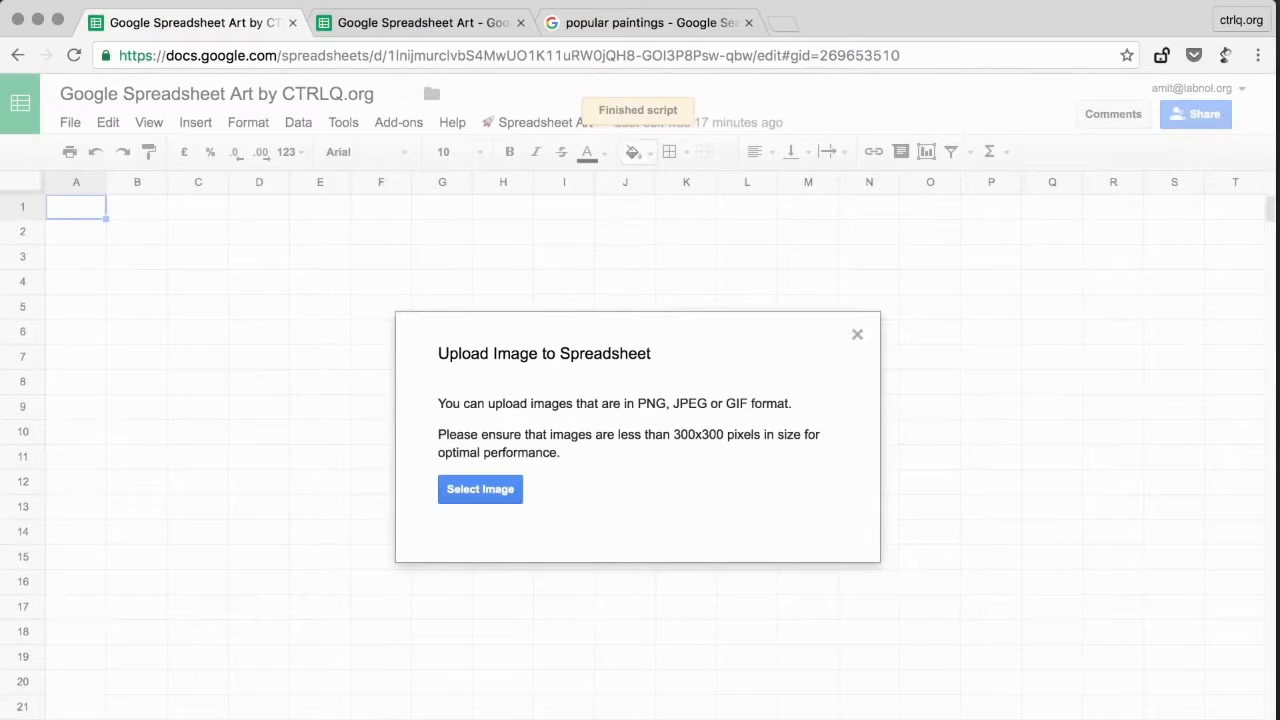
left_click(480, 489)
left_click(506, 230)
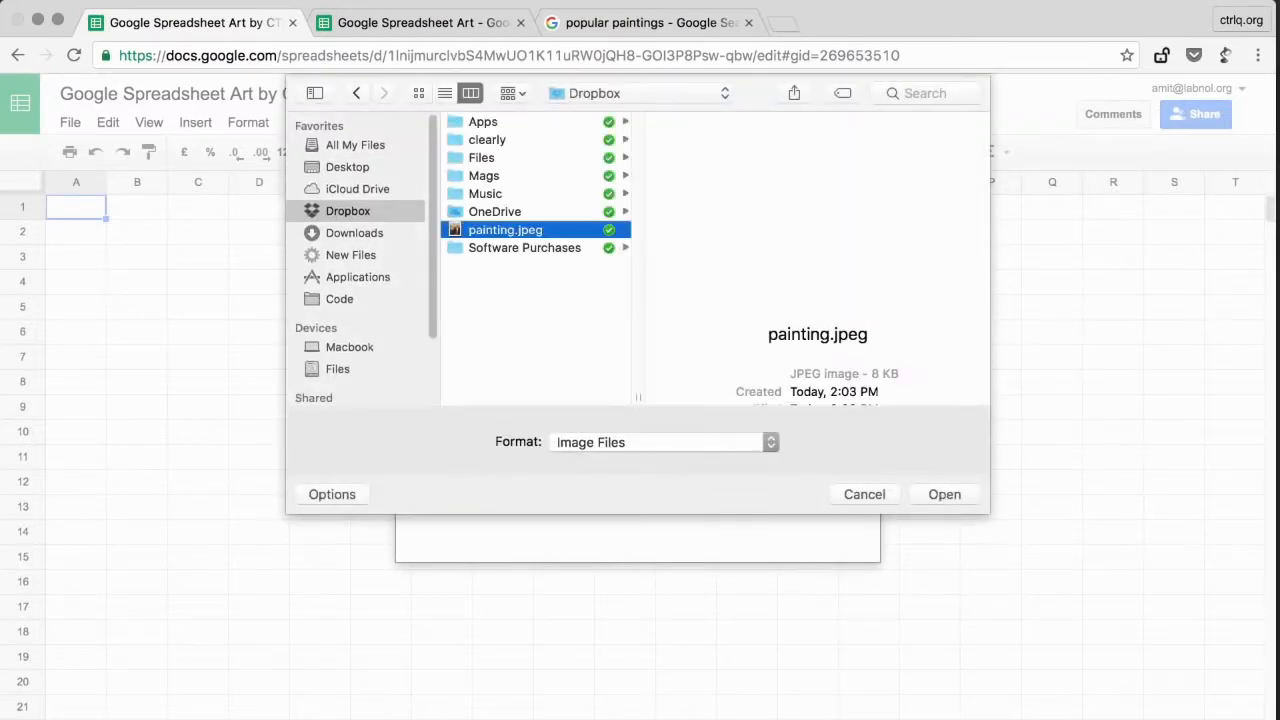
key("Return")
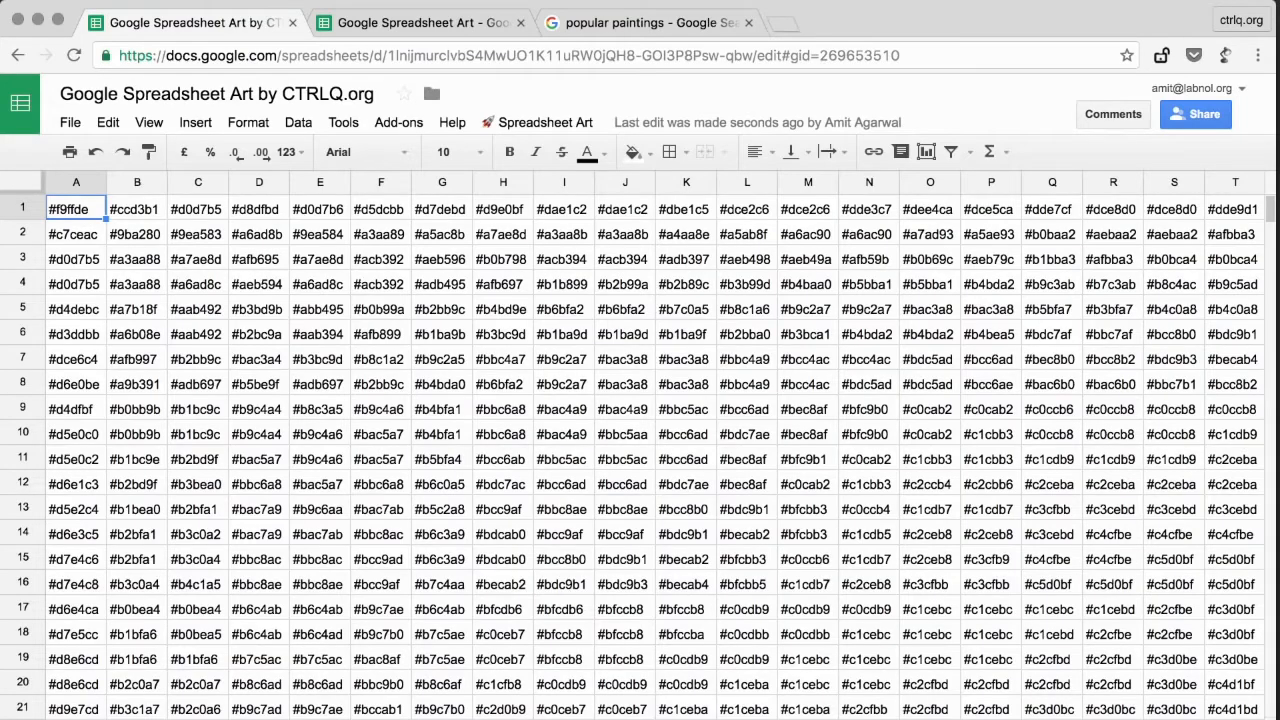
- Fill cell A1 with the custom background colour #f9ffde that matches its hex code
scroll(655, 445, "right", 13)
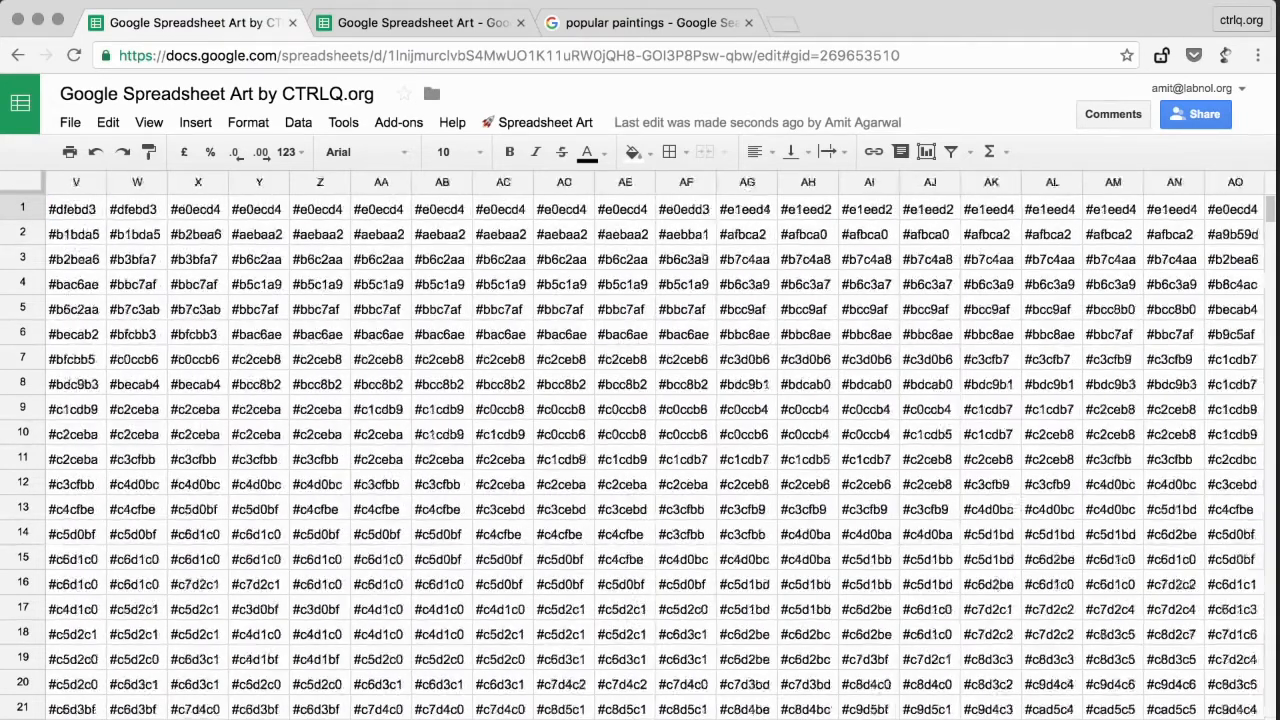
scroll(655, 445, "left", 13)
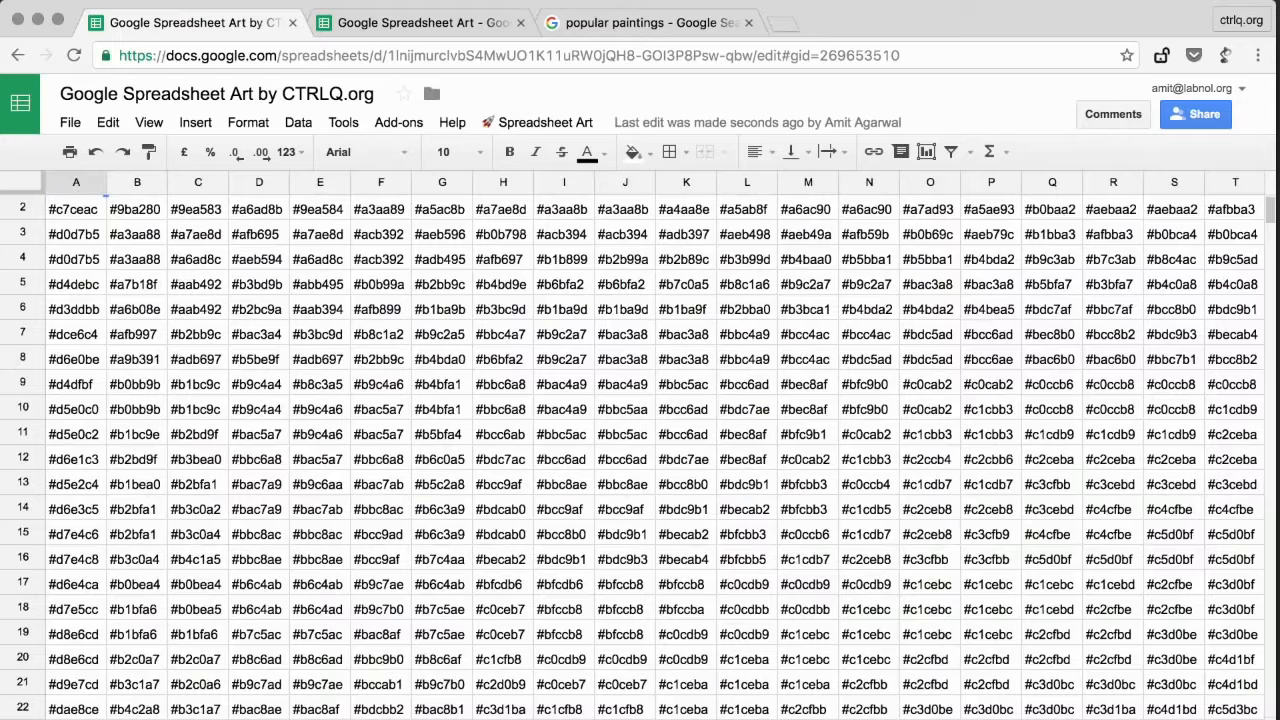
scroll(655, 445, "up", 1)
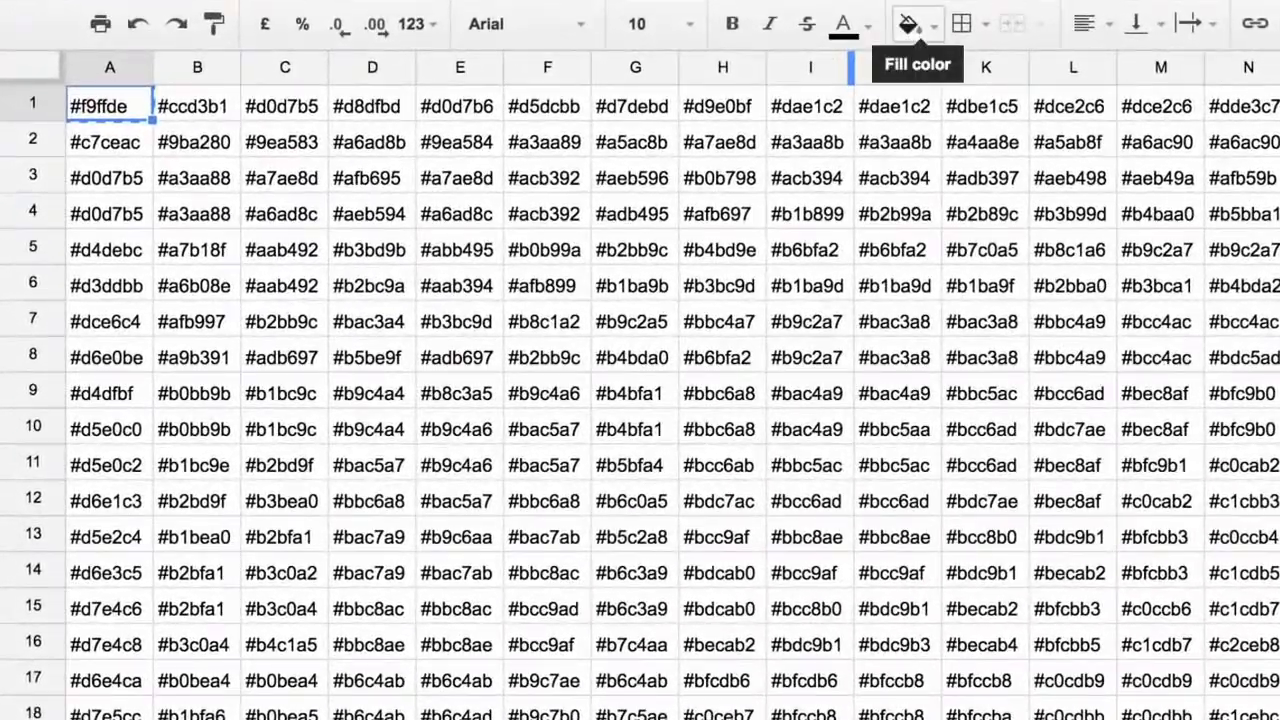
left_click(895, 30)
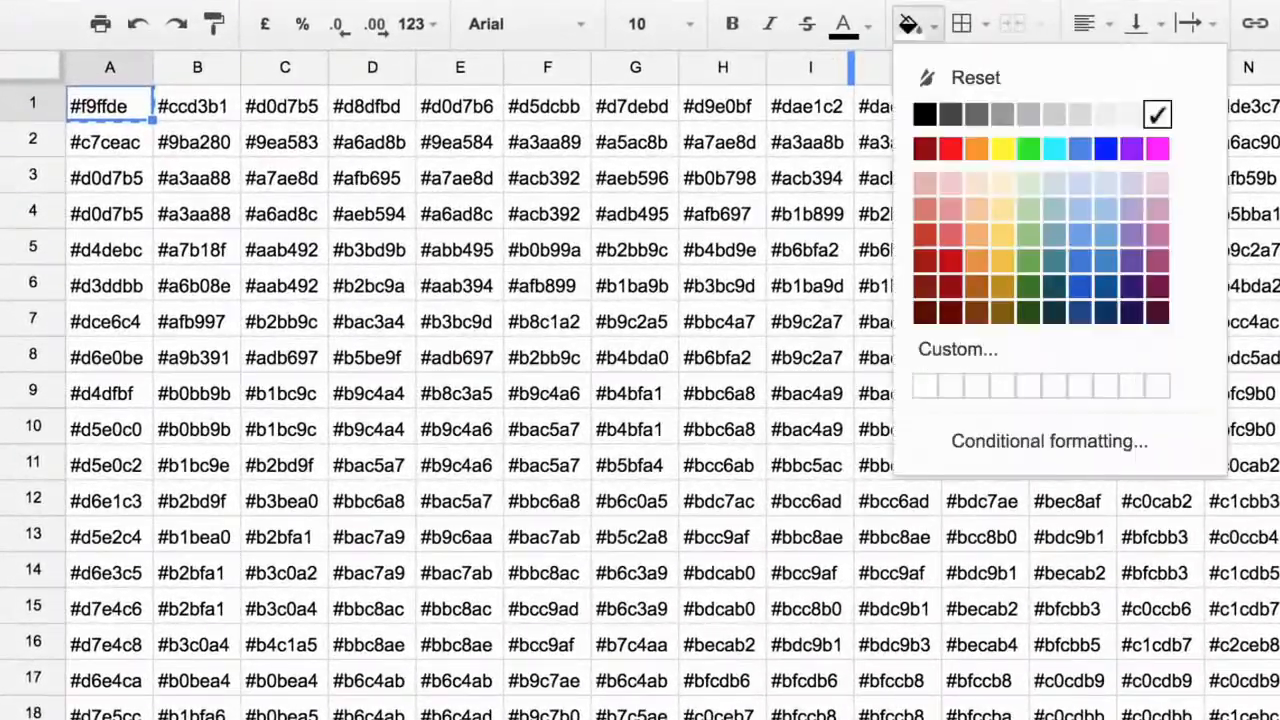
left_click(958, 349)
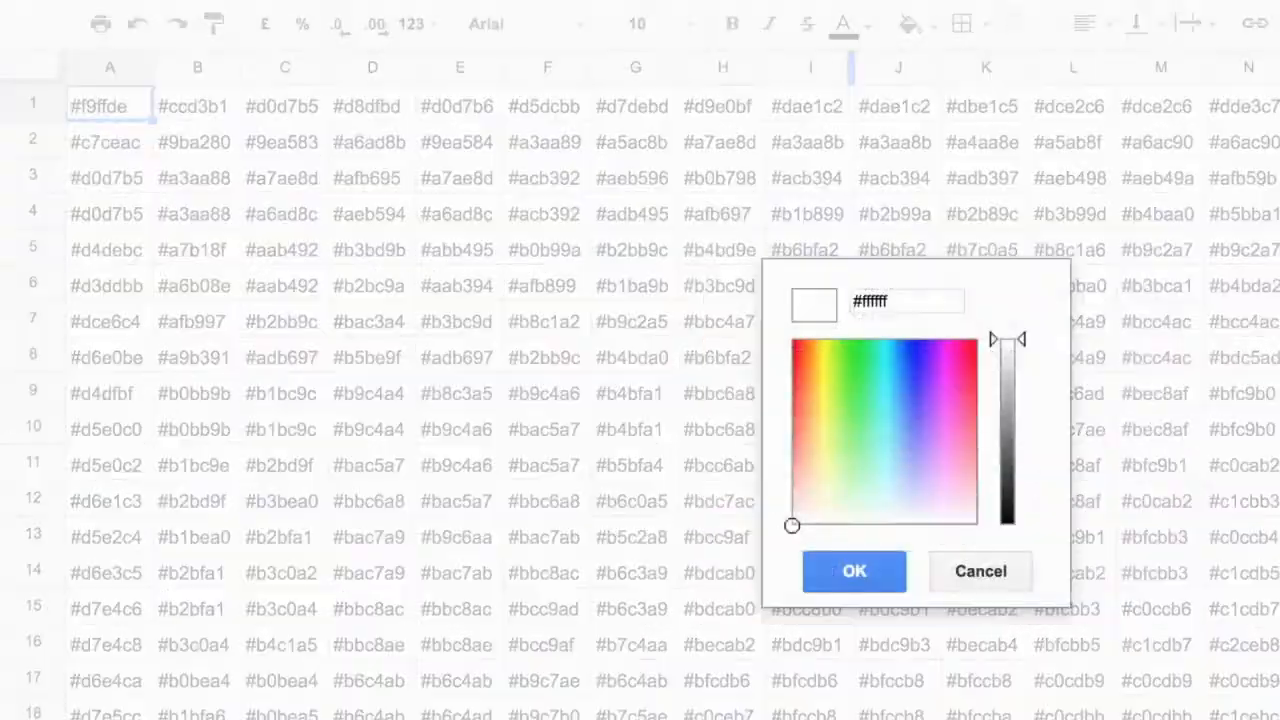
type("#f9ffde")
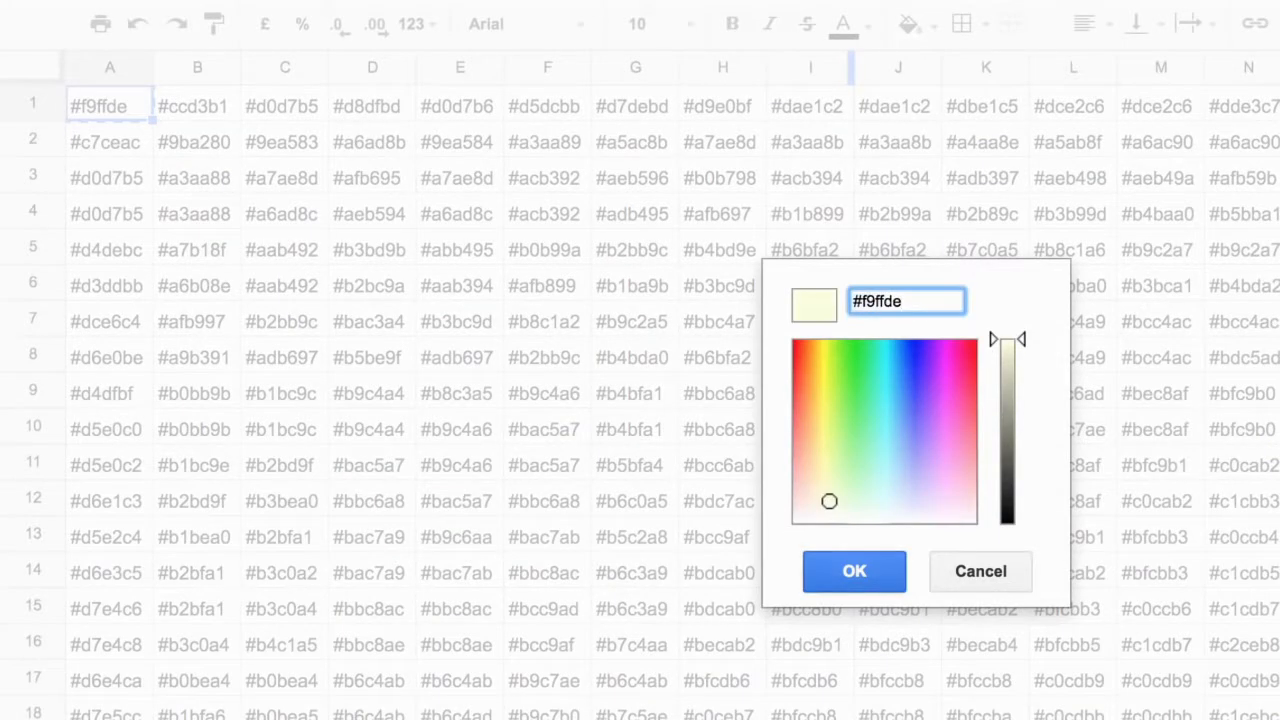
key("Return")
left_click(109, 140)
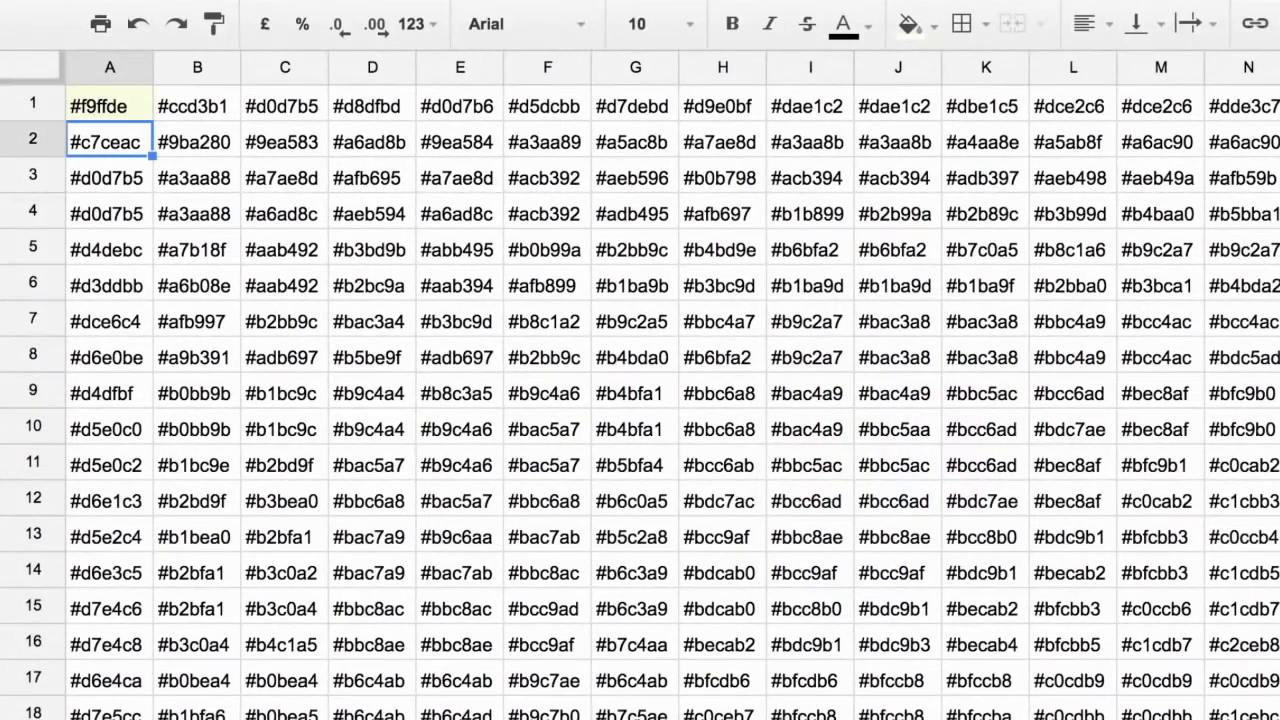
- Copy the hex code from cell B1 and use it as the cell's custom fill colour, #ccd3b1
left_click(197, 104)
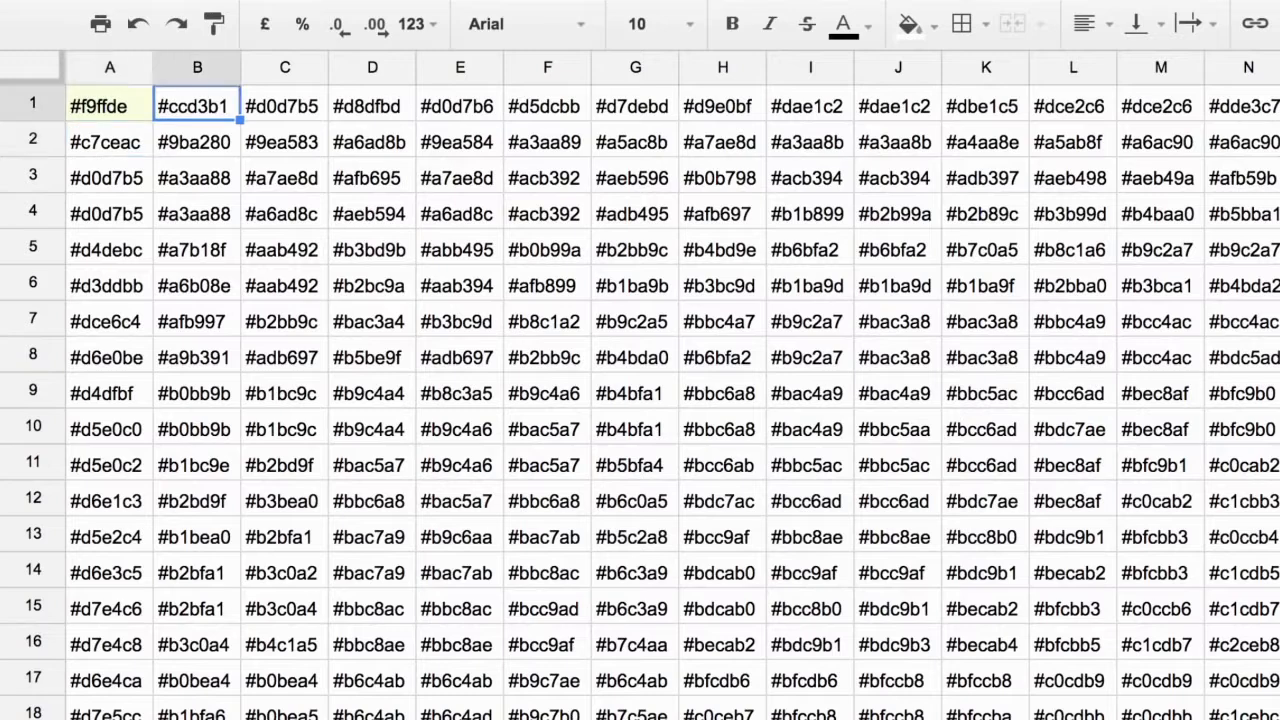
key("ctrl+c")
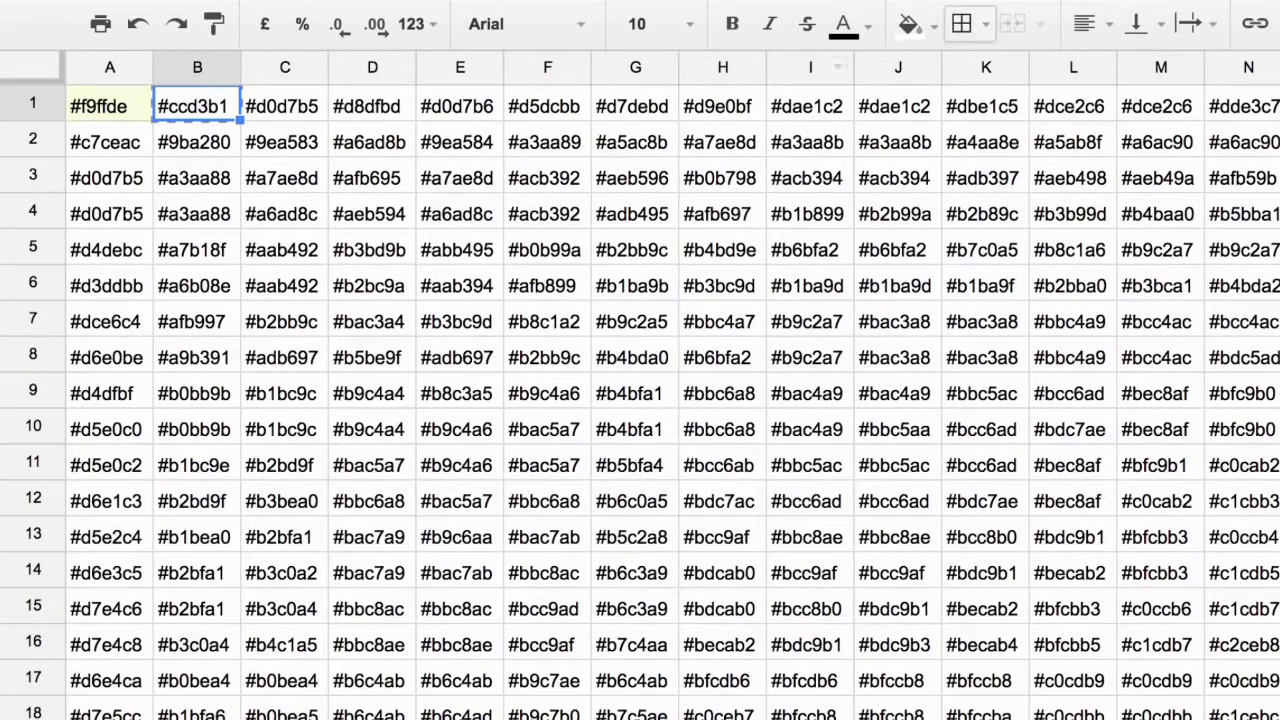
left_click(910, 24)
left_click(958, 349)
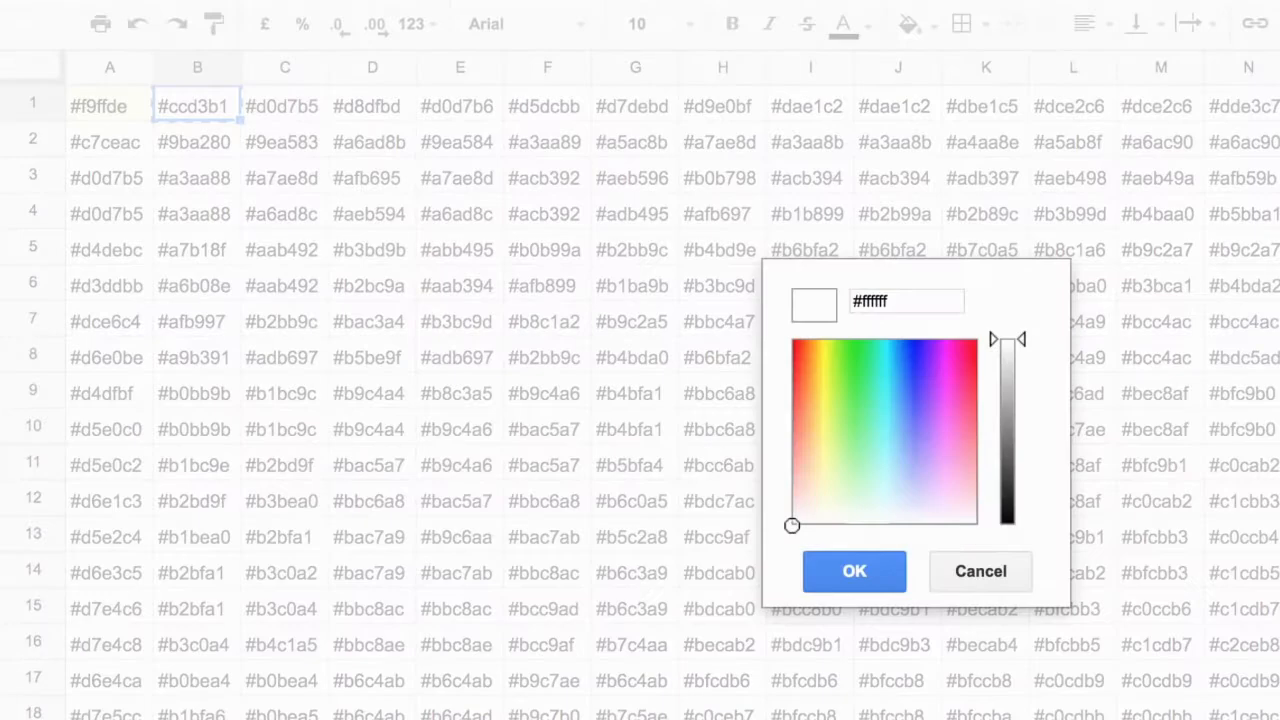
key("ctrl+a")
key("ctrl+v")
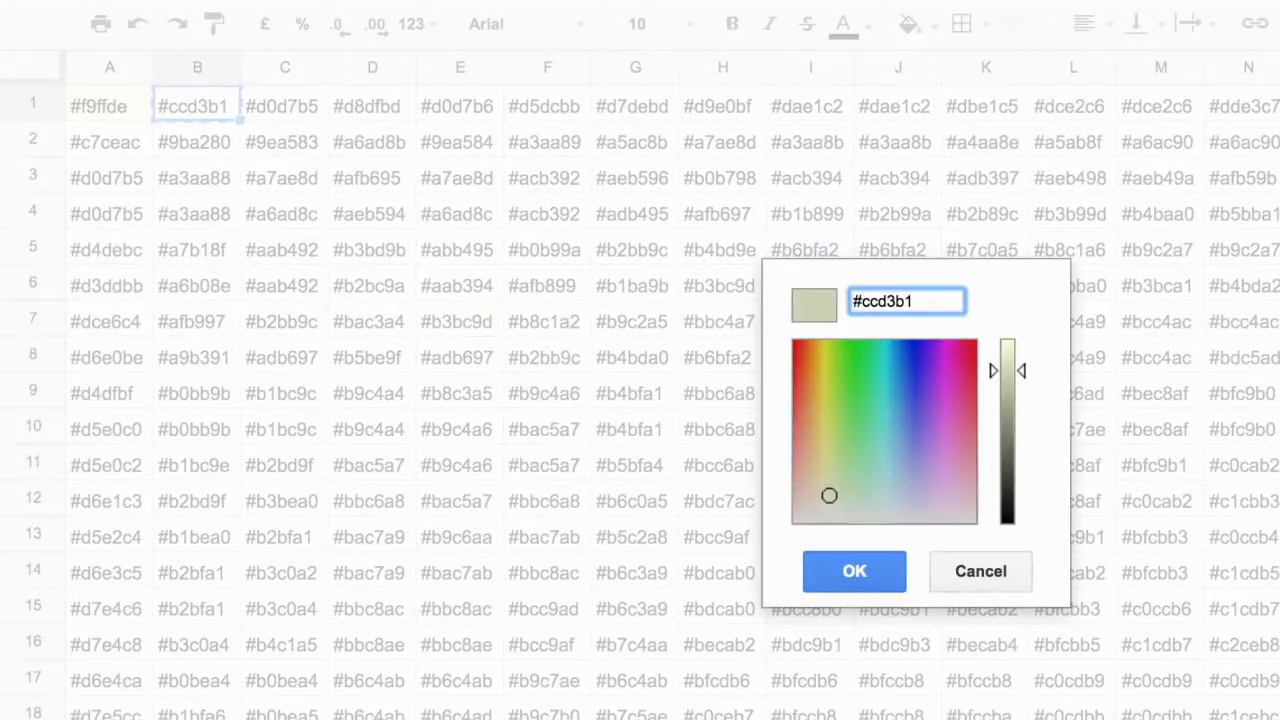
key("Return")
- Run Apply Colors from Spreadsheet Art to fill all cells with their hex colours
left_click(372, 286)
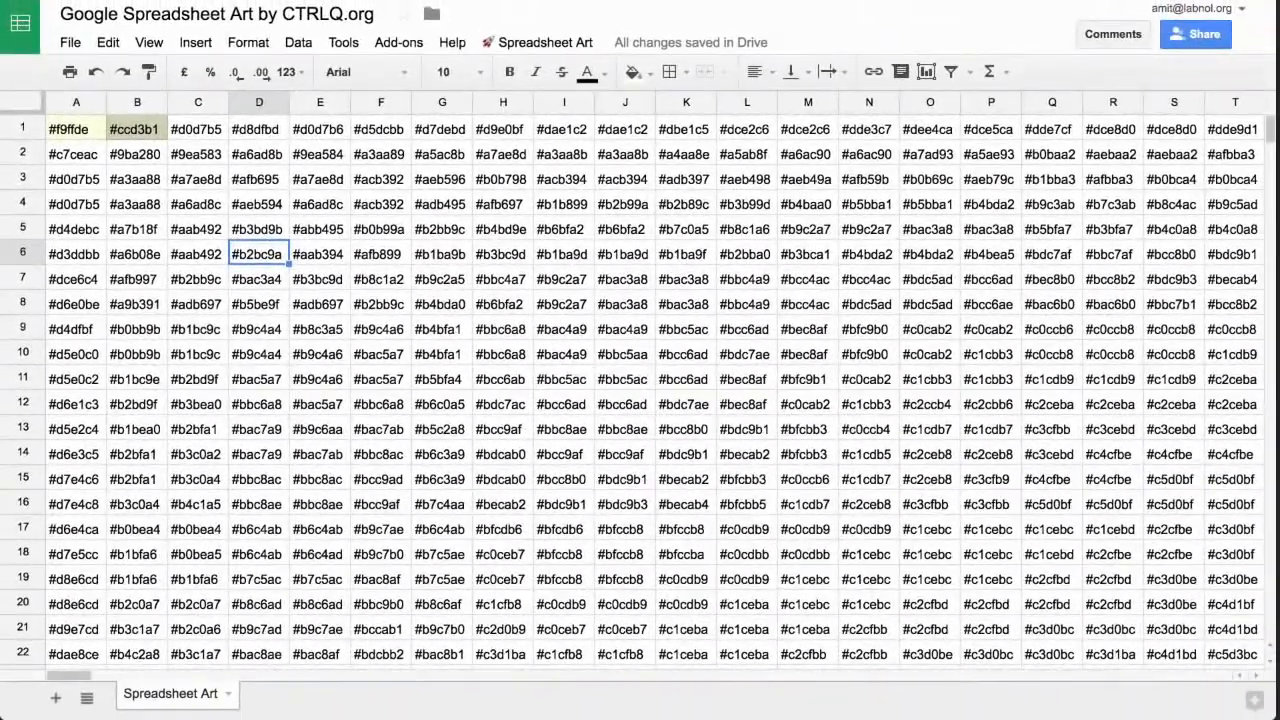
left_click(545, 43)
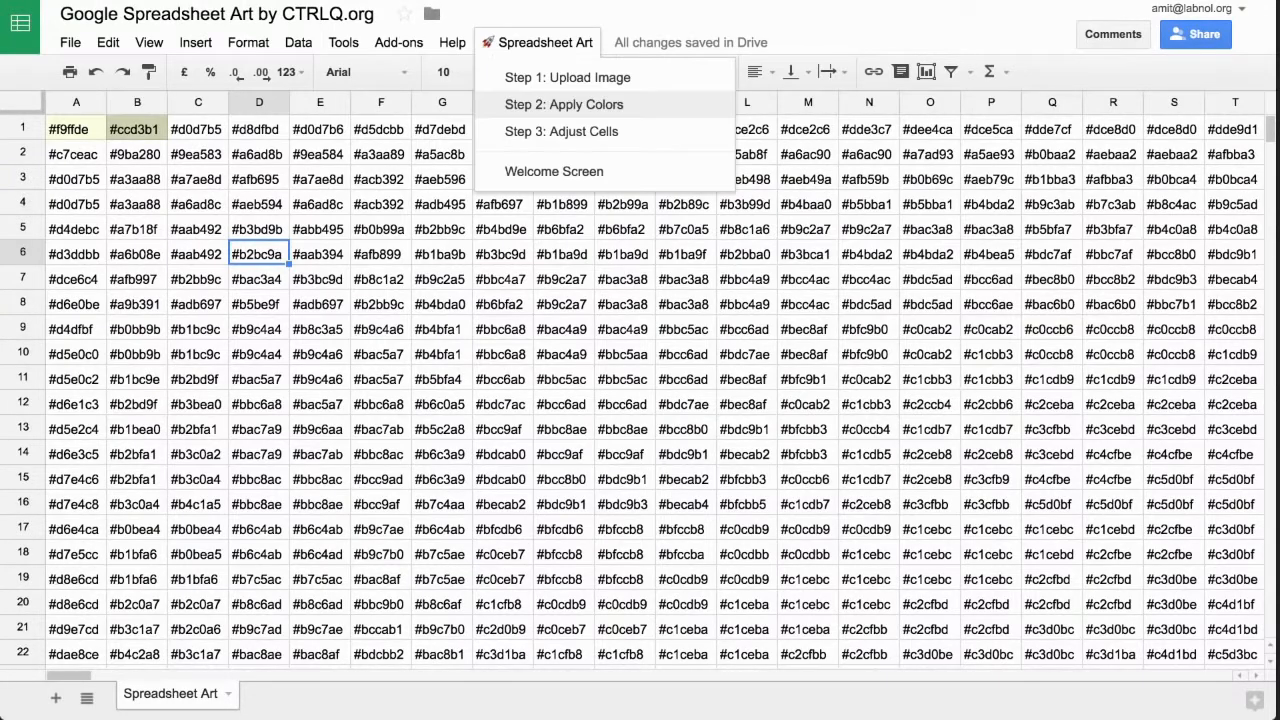
left_click(564, 104)
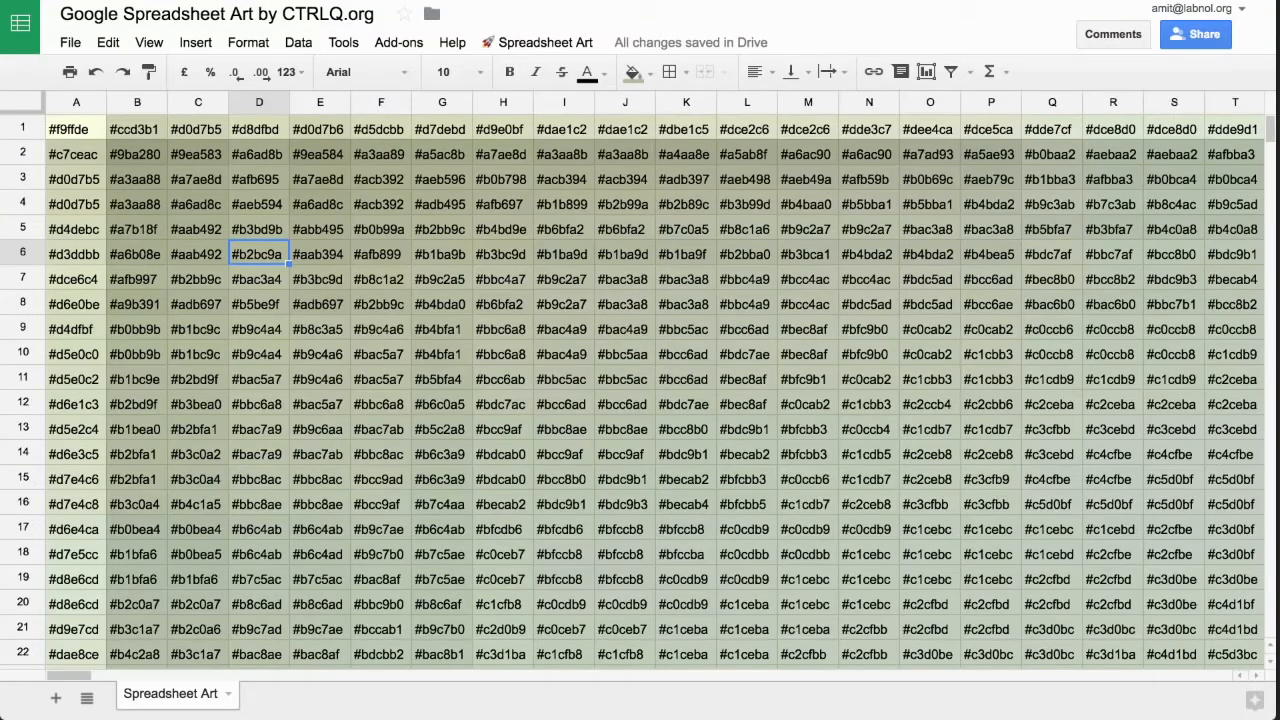
- Examine the coloured cells further down and across the Spreadsheet Art sheet
scroll(655, 390, "down", 10)
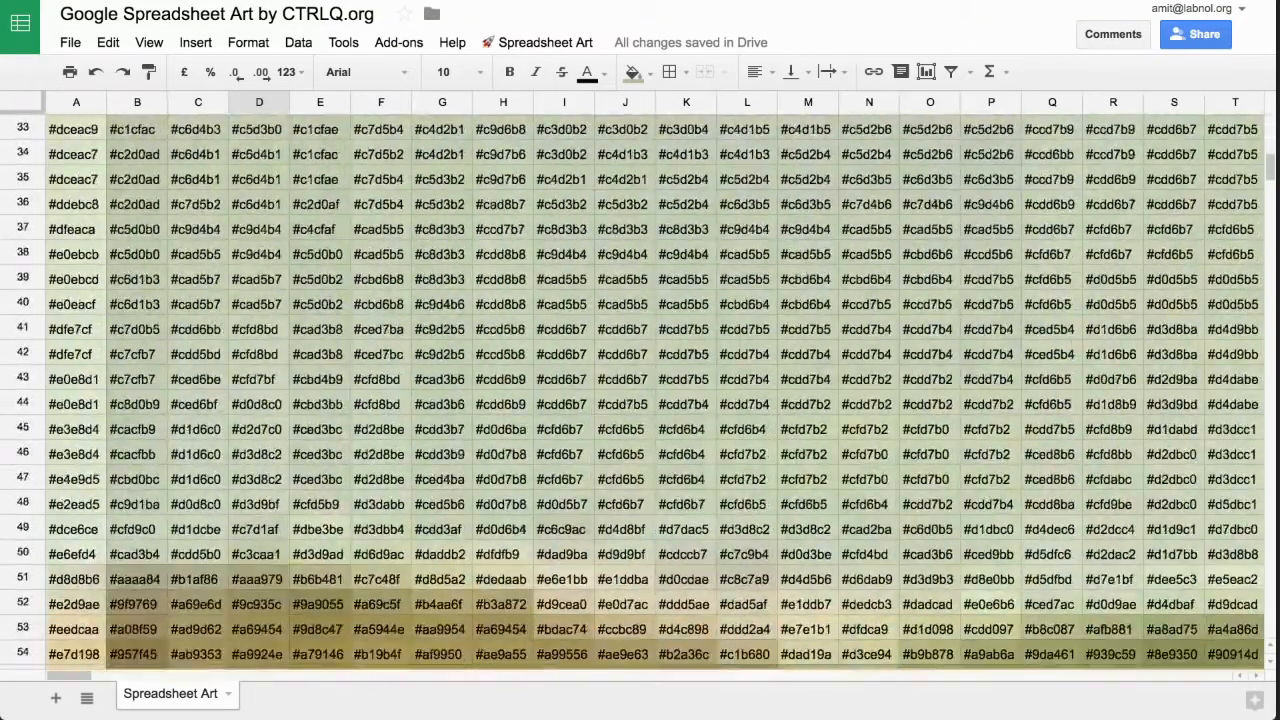
scroll(655, 390, "down", 8)
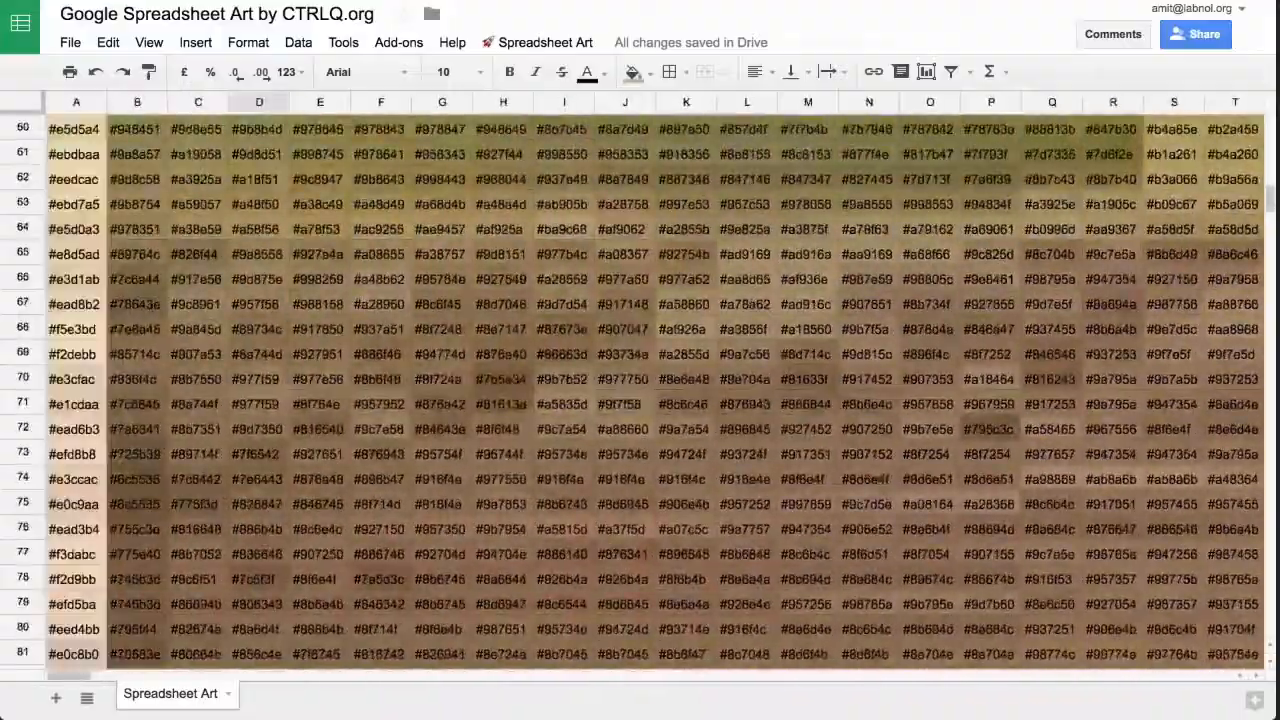
scroll(655, 390, "right", 20)
scroll(655, 390, "left", 11)
scroll(655, 390, "down", 2)
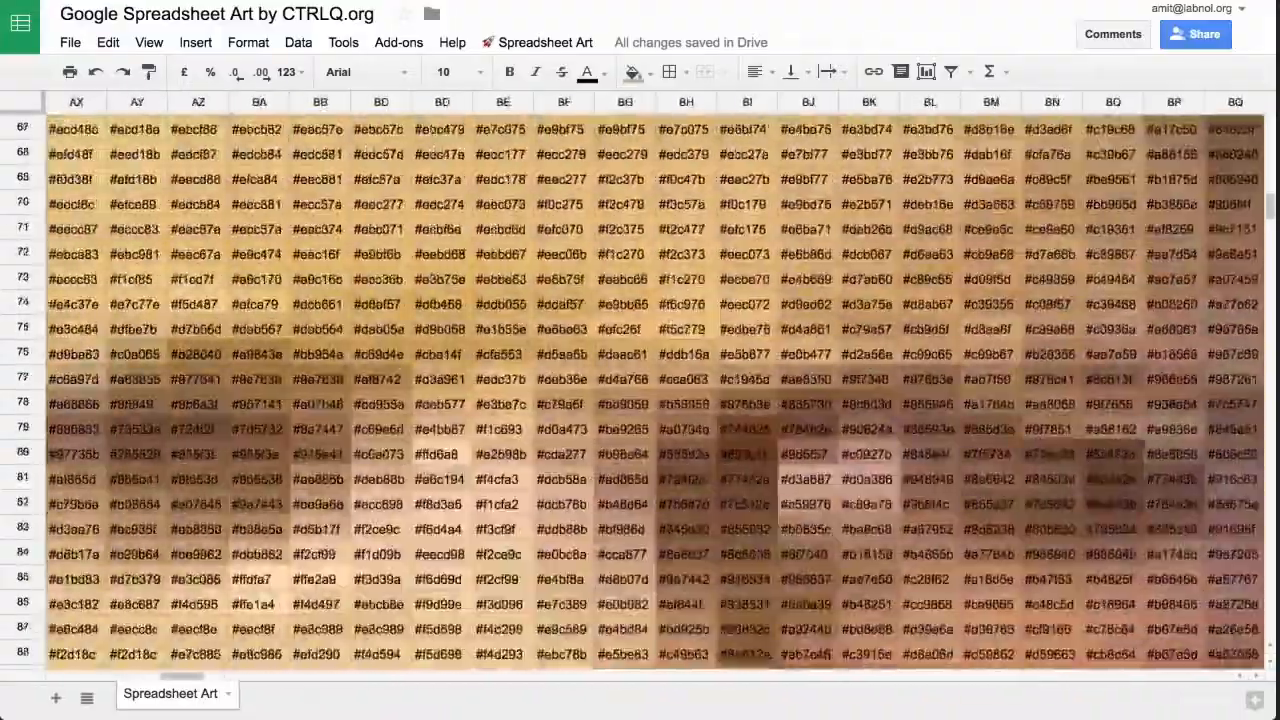
scroll(655, 390, "down", 2)
scroll(655, 390, "right", 10)
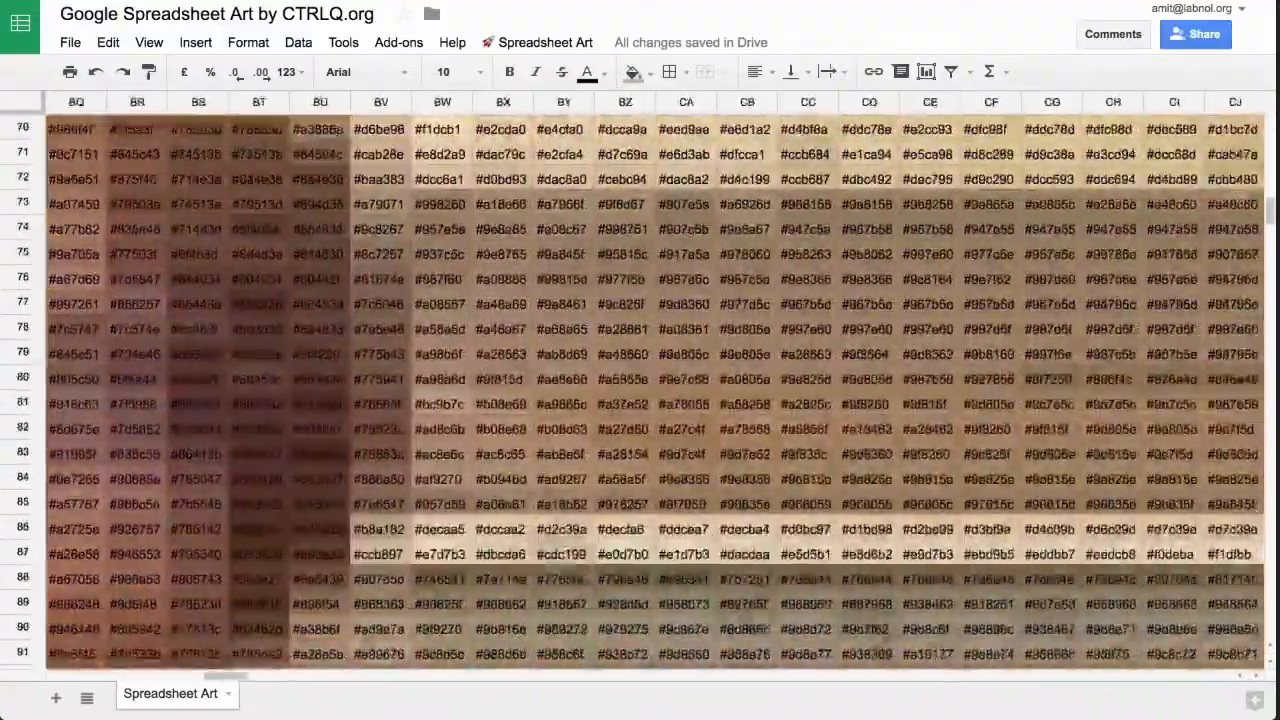
- Inspect the fill colours behind the hex codes from about column BQ across to column EQ
scroll(655, 390, "up", 5)
scroll(655, 390, "left", 15)
scroll(655, 390, "right", 18)
scroll(655, 390, "down", 7)
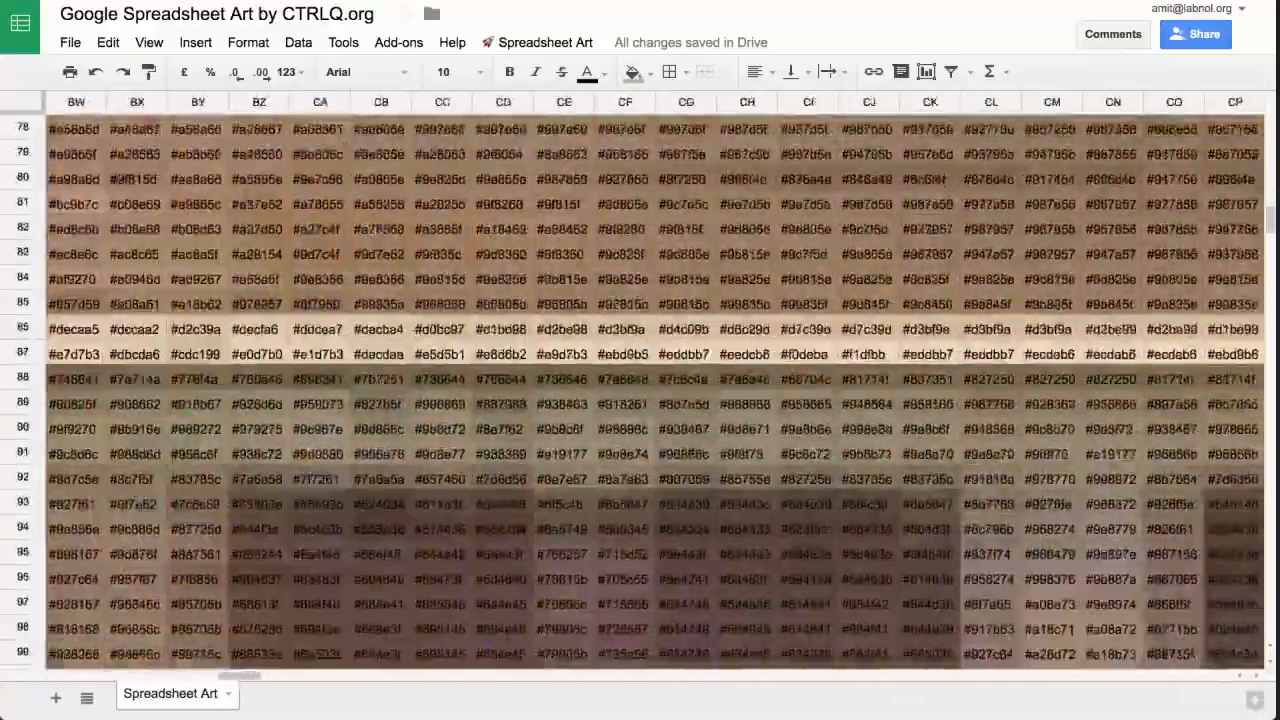
scroll(655, 390, "right", 20)
scroll(655, 390, "down", 1)
scroll(655, 390, "up", 5)
scroll(655, 390, "right", 10)
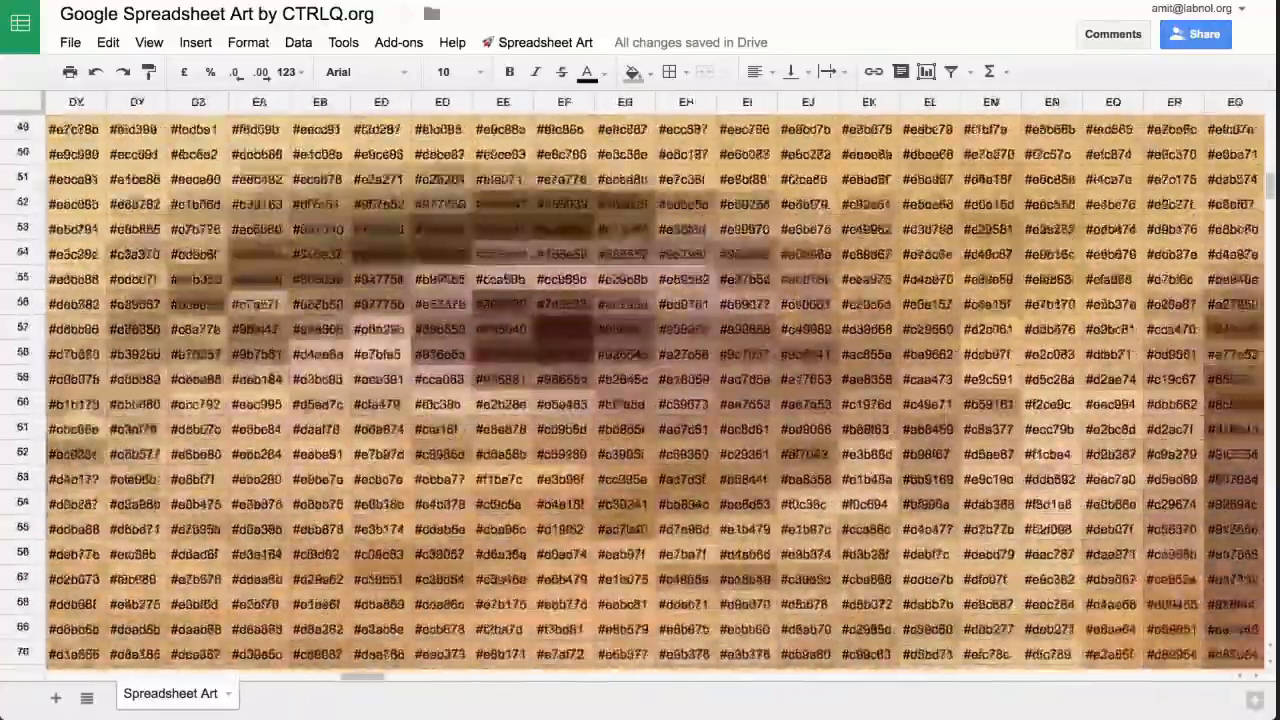
scroll(655, 390, "down", 3)
- Delete the hex codes from every cell of the Spreadsheet Art sheet, keeping the background fills
scroll(655, 390, "left", 4)
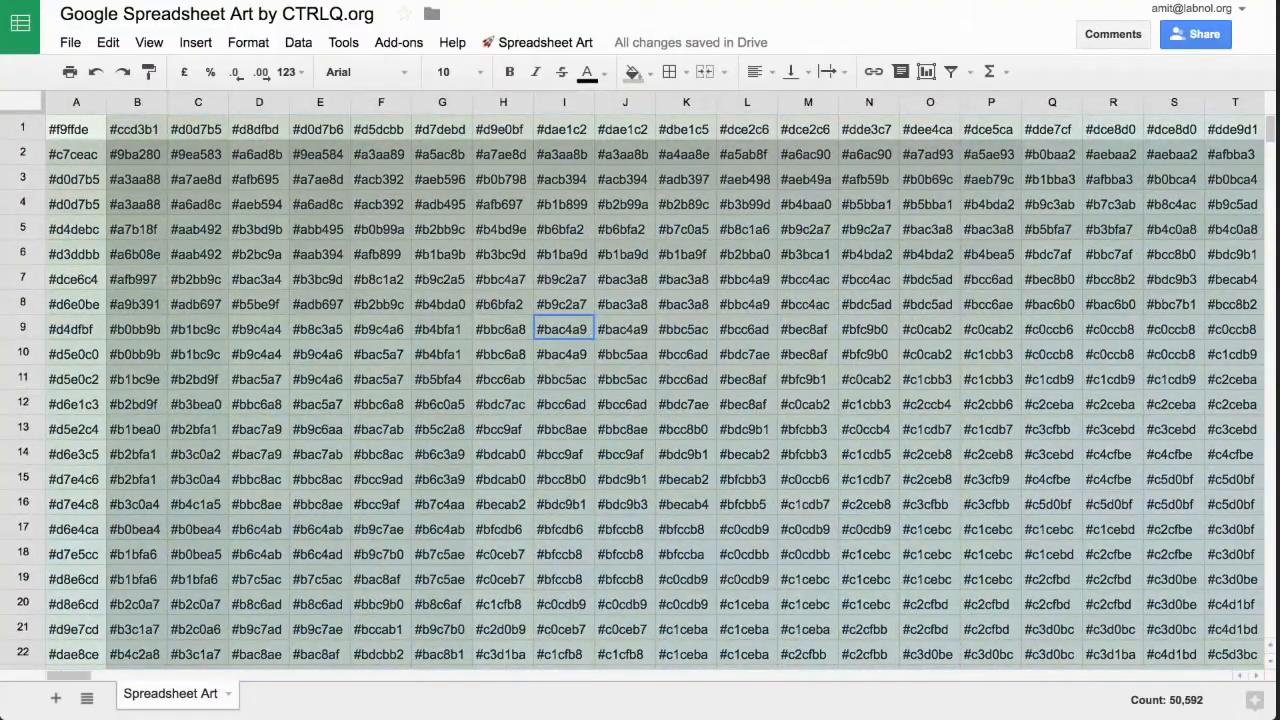
key("Delete")
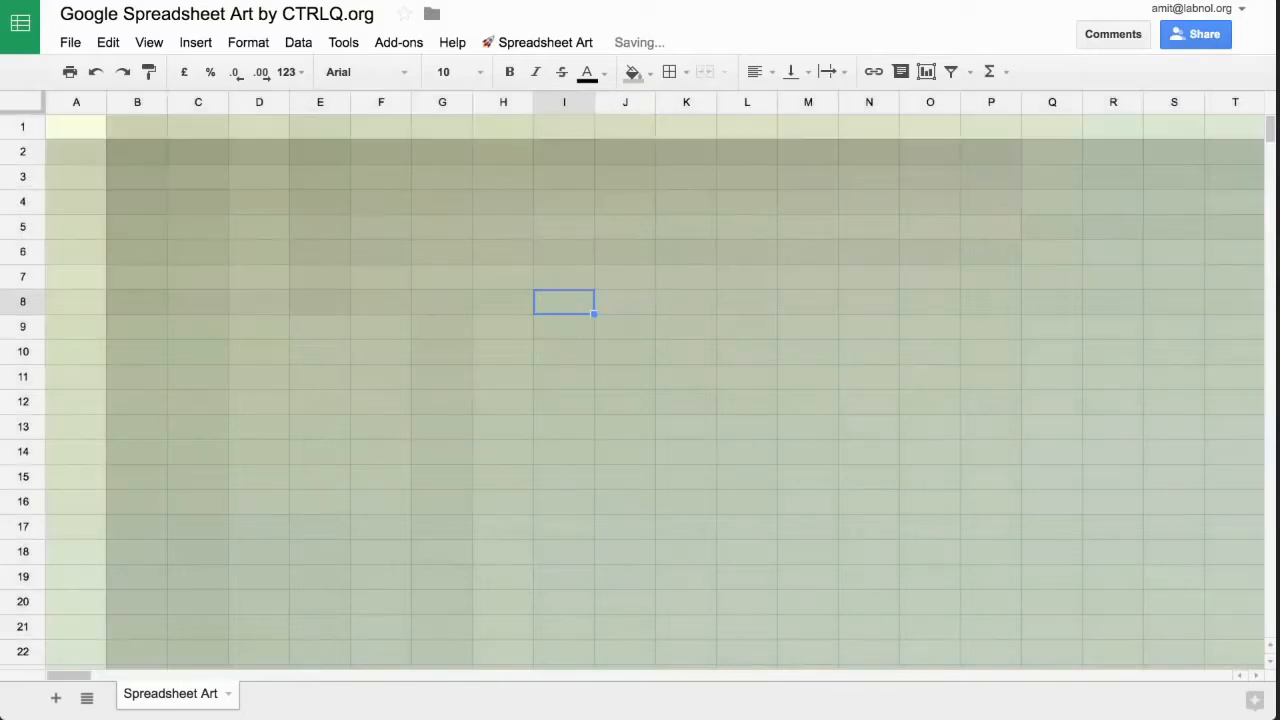
scroll(655, 390, "down", 10)
scroll(655, 390, "right", 17)
scroll(655, 390, "left", 2)
- Turn off the sheet's gridlines and look over the coloured cells
left_click(149, 42)
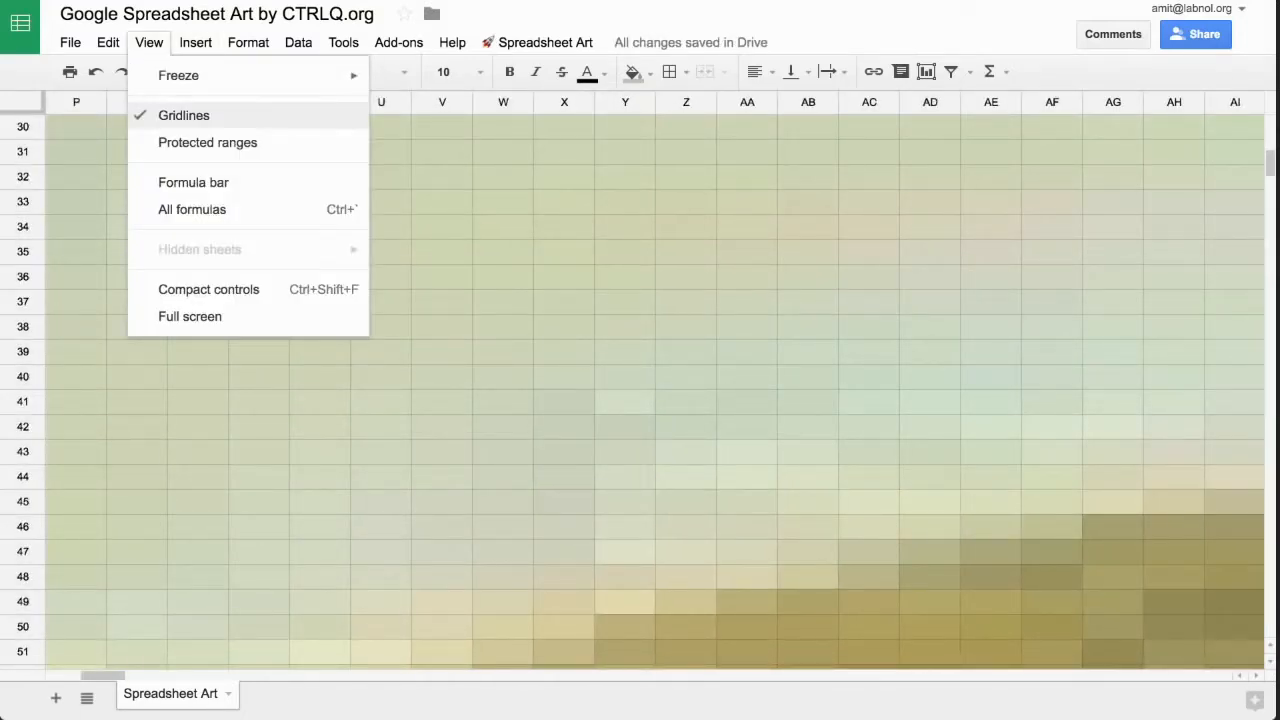
left_click(184, 115)
scroll(655, 390, "down", 20)
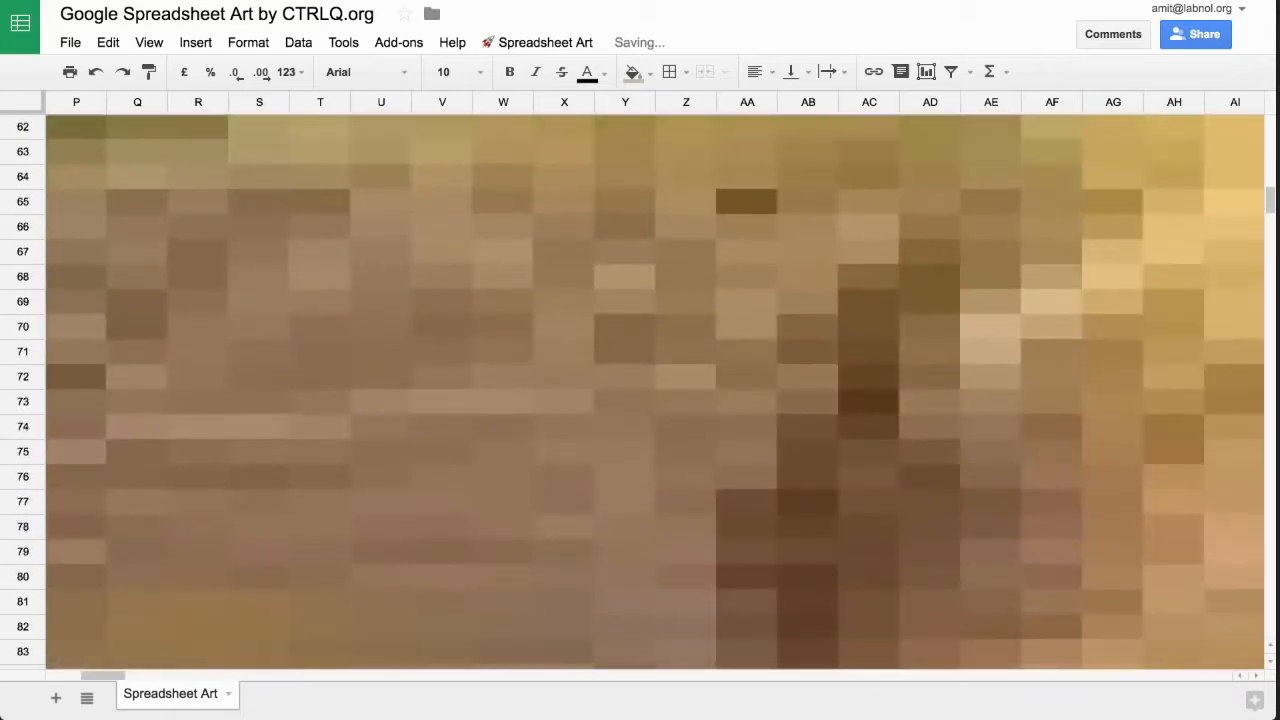
scroll(655, 390, "left", 1)
scroll(655, 390, "down", 8)
scroll(655, 390, "up", 20)
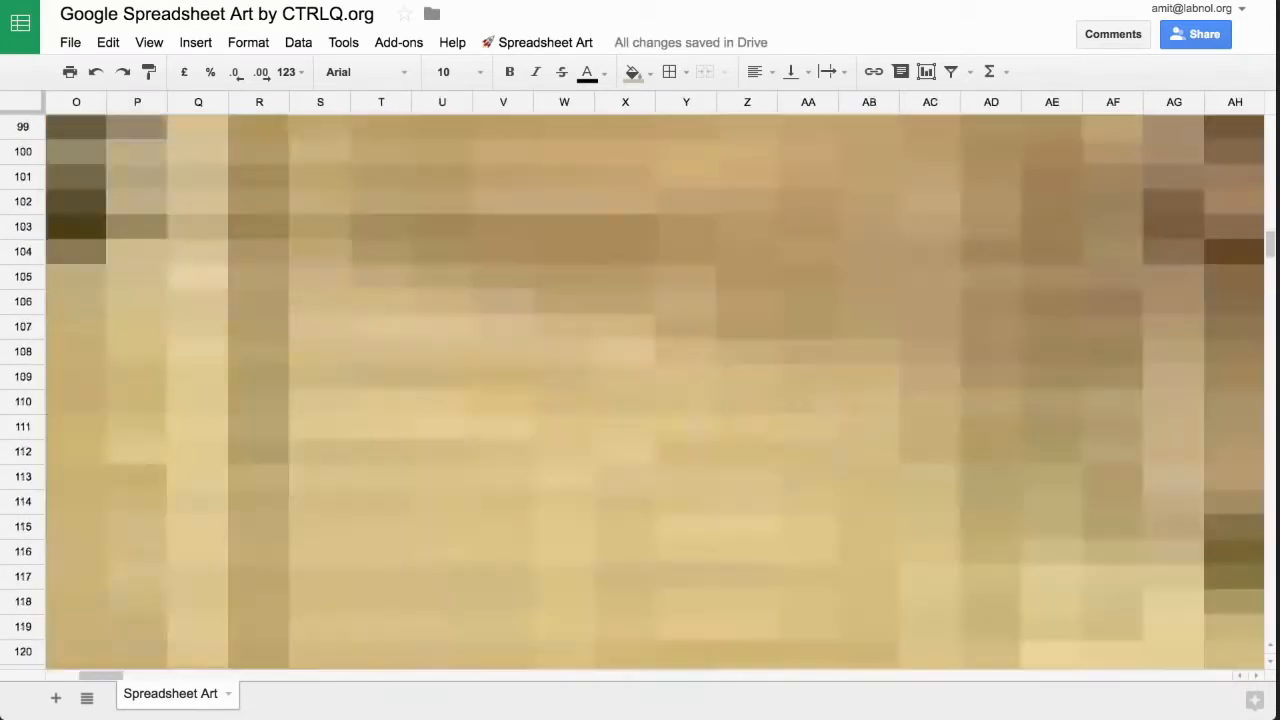
scroll(655, 390, "left", 5)
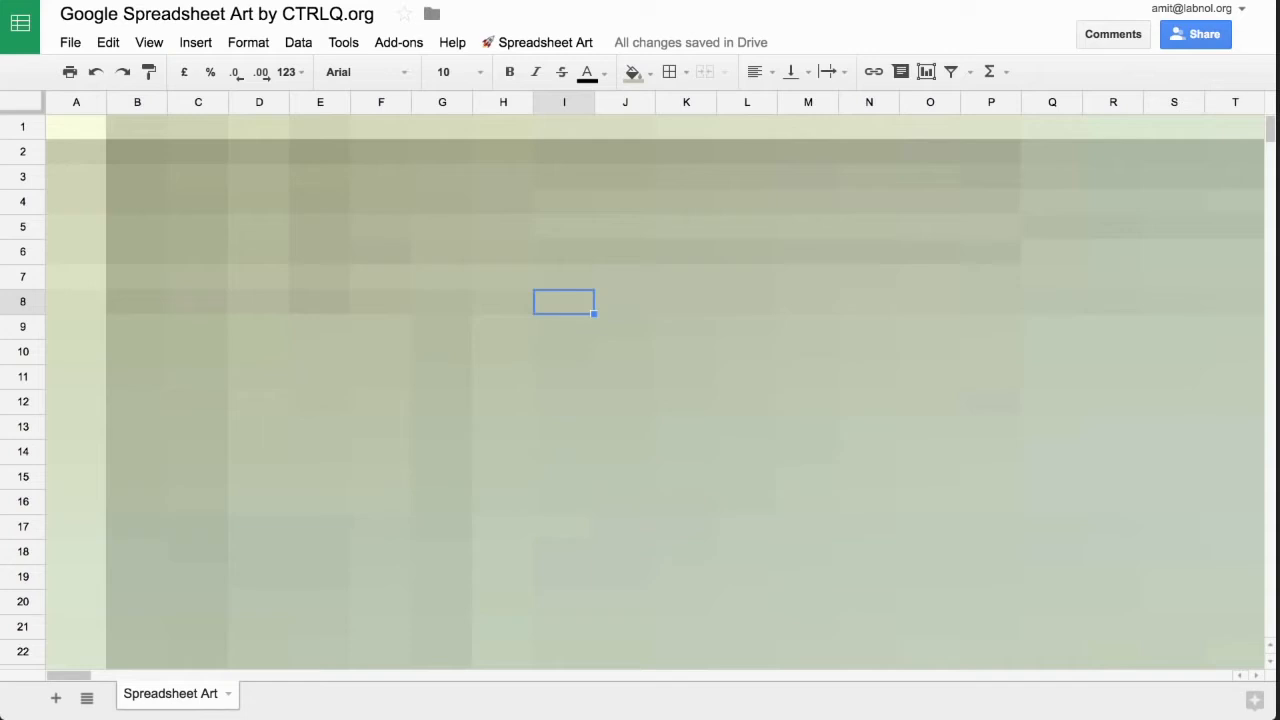
- Check the height of row 8 in its resize settings and leave it without applying a change
left_click(23, 302)
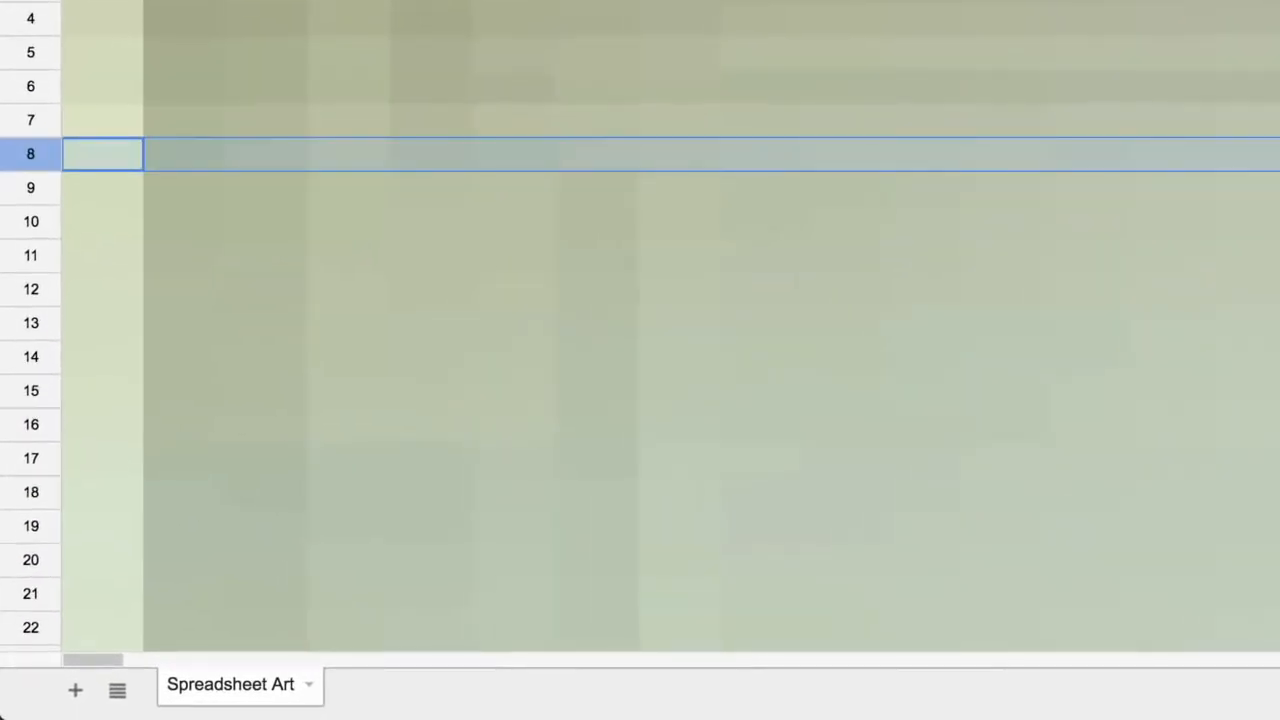
right_click(35, 153)
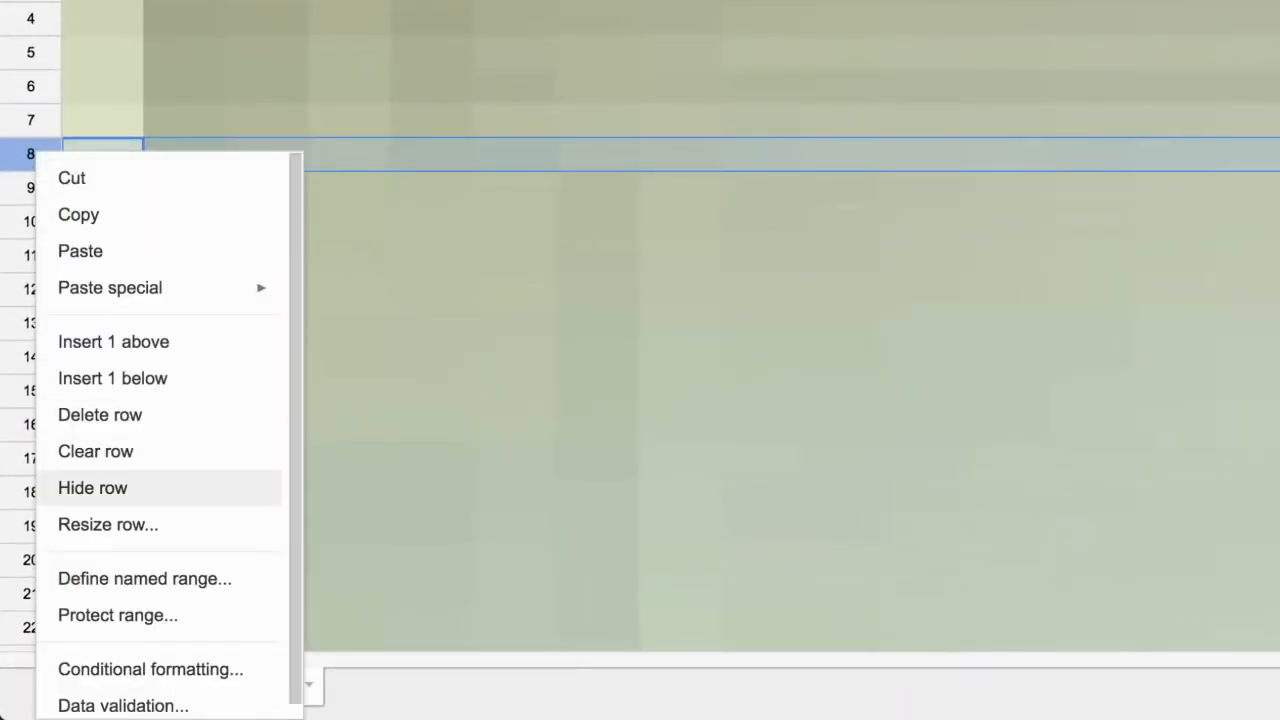
left_click(108, 524)
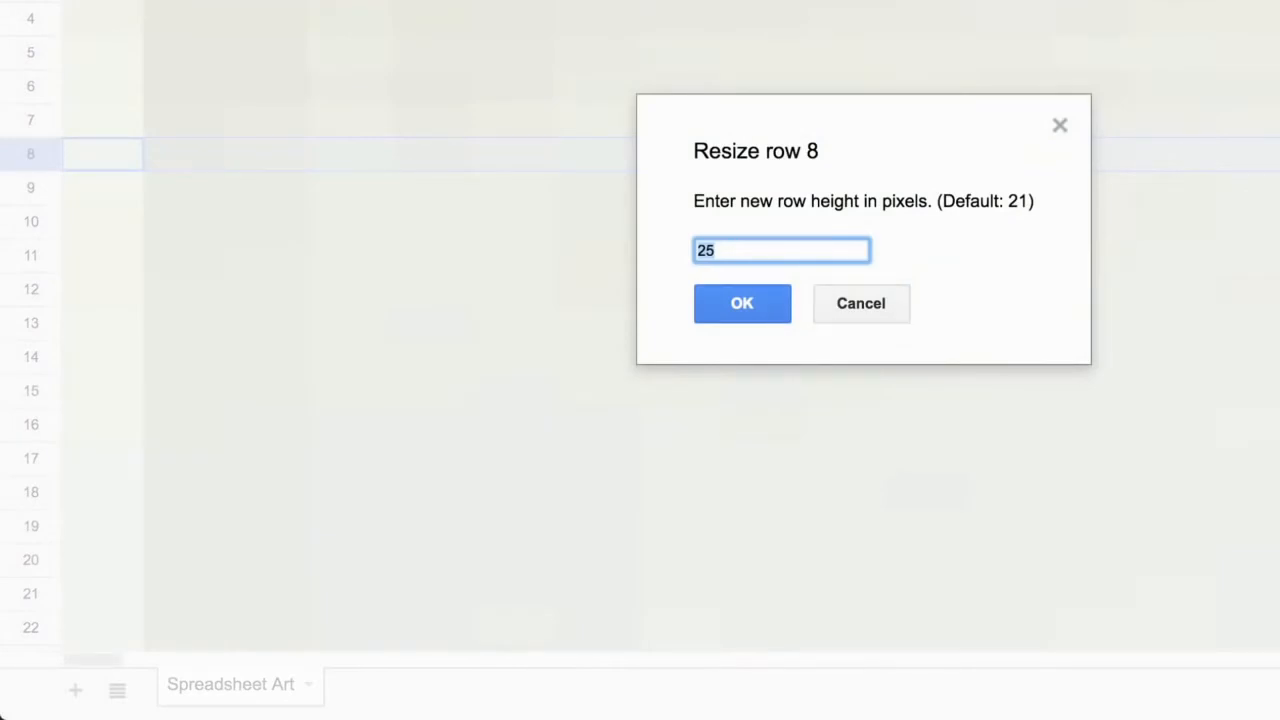
left_click(861, 303)
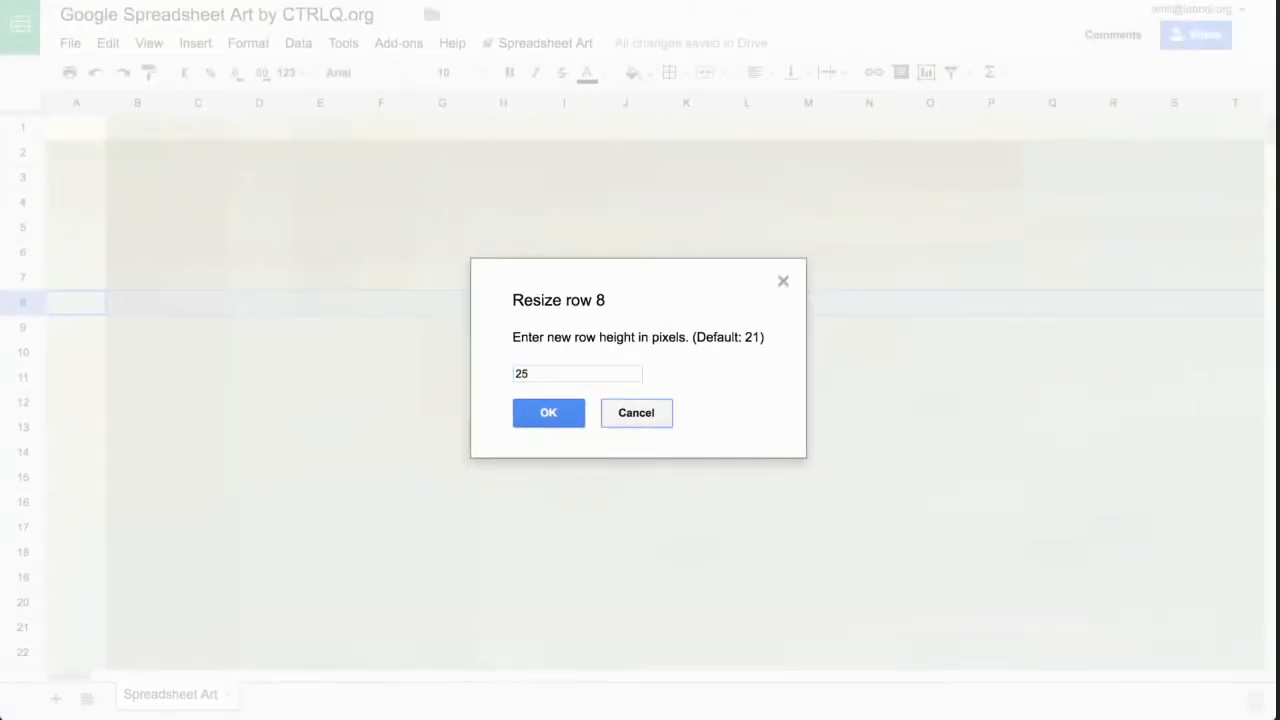
key("Escape")
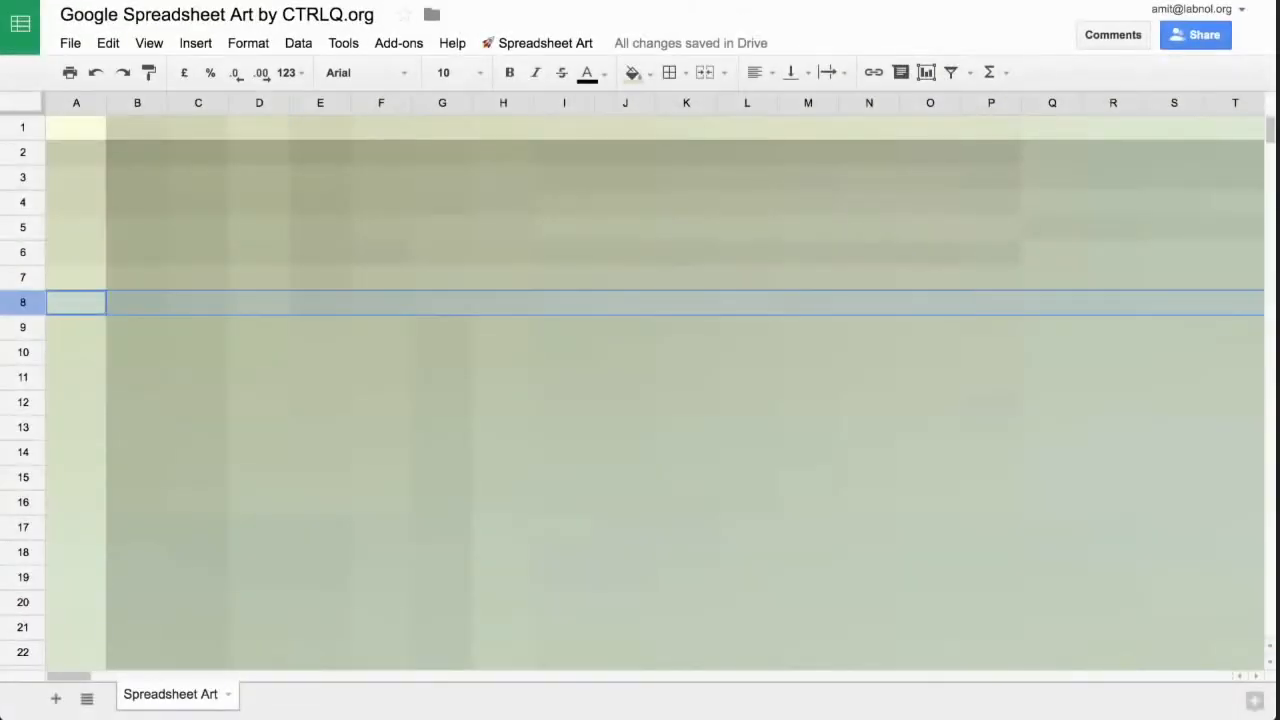
- Check the width of column H in its resize settings, cancel, and select cell J13
left_click(518, 103)
right_click(518, 103)
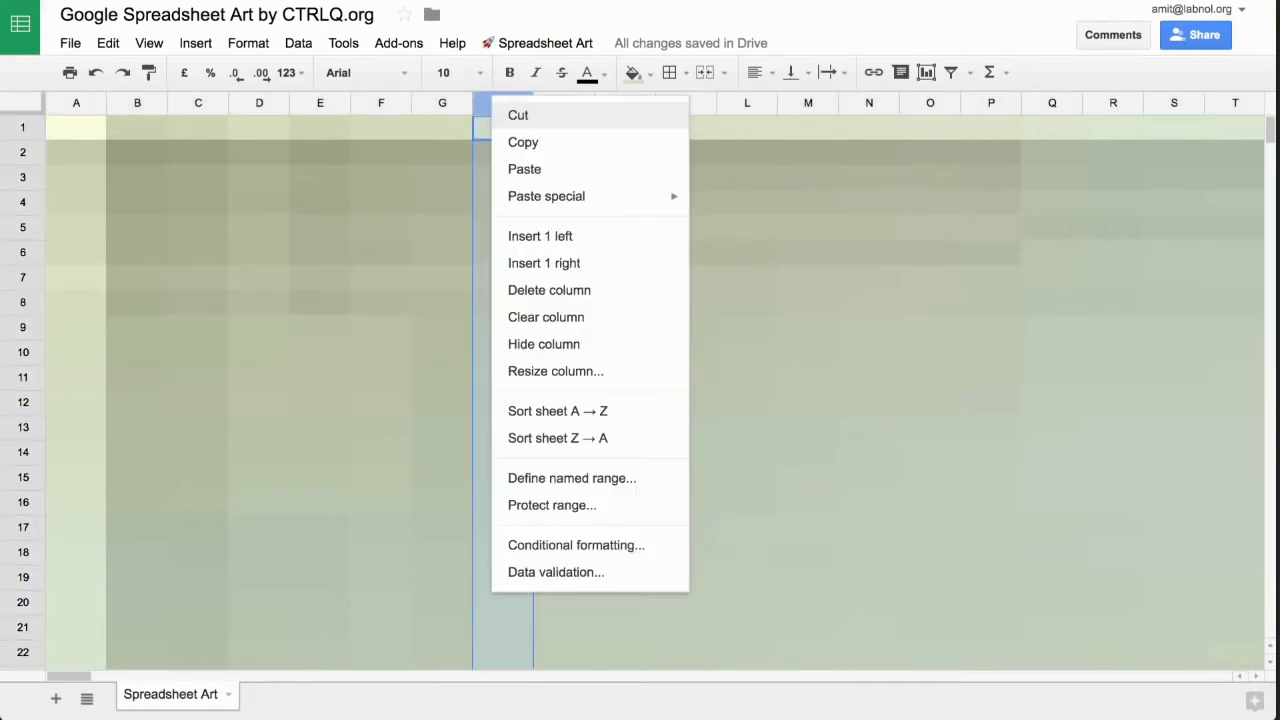
left_click(555, 371)
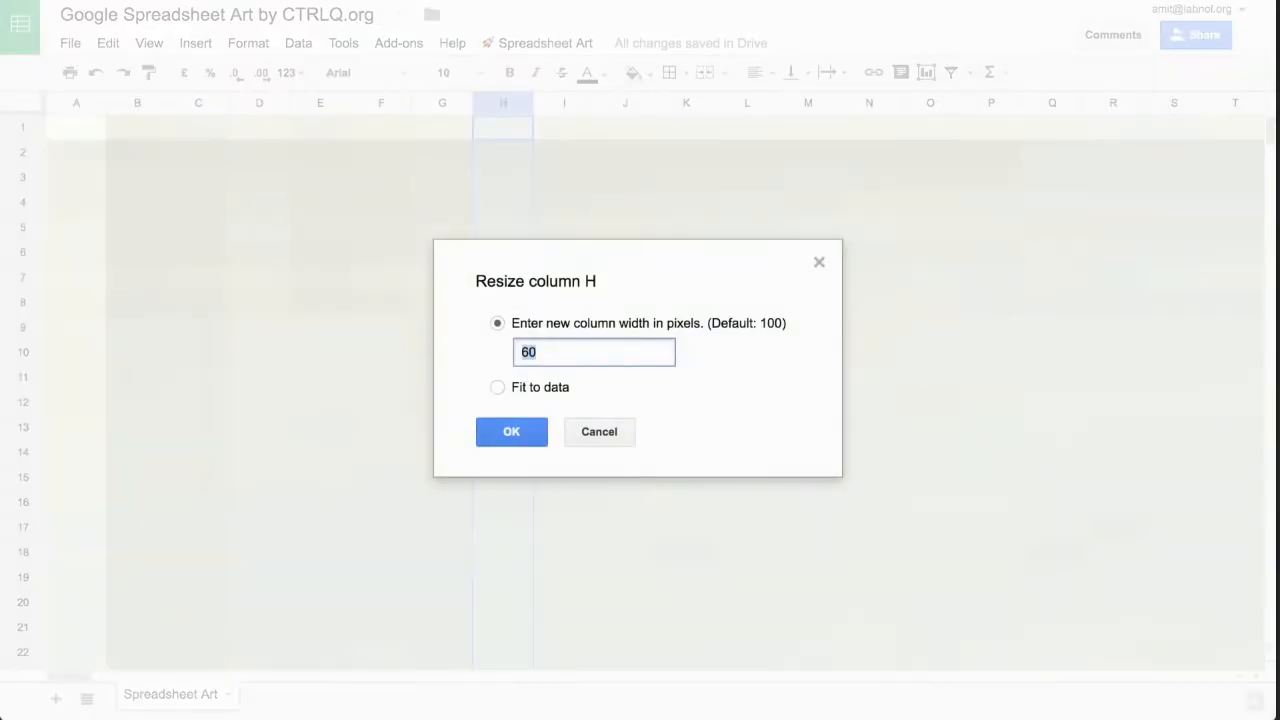
left_click(600, 432)
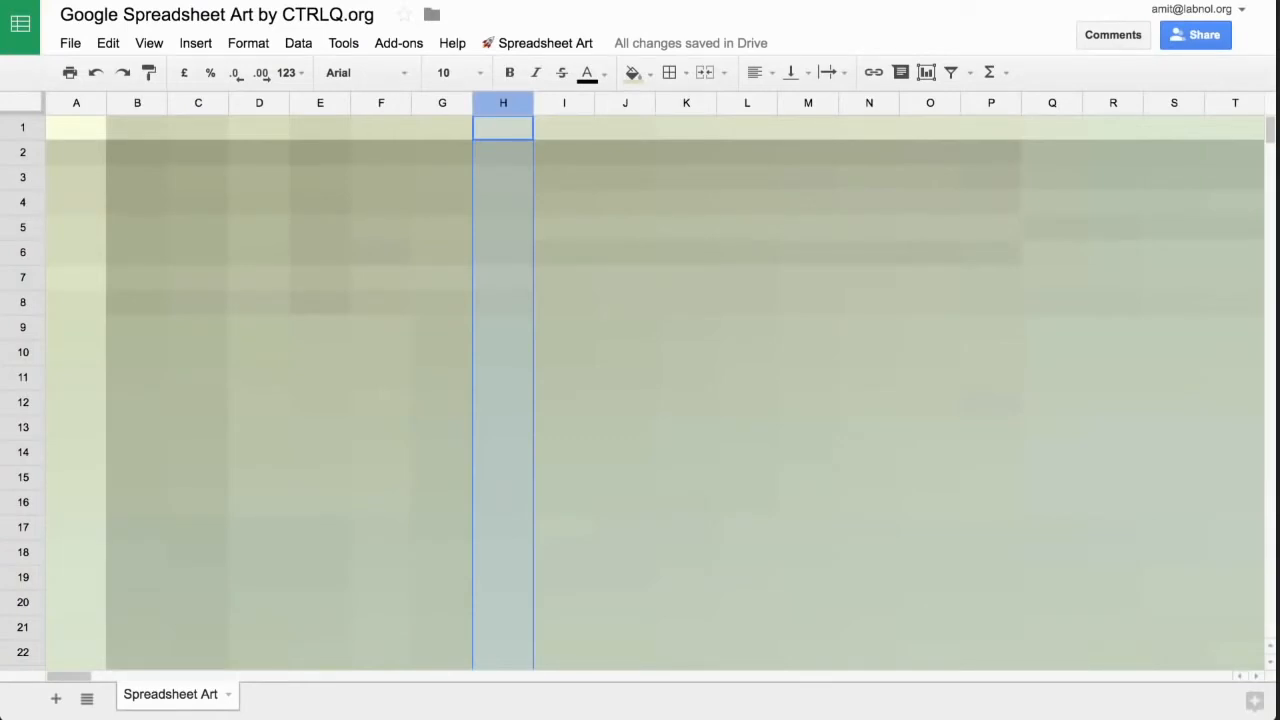
left_click(625, 428)
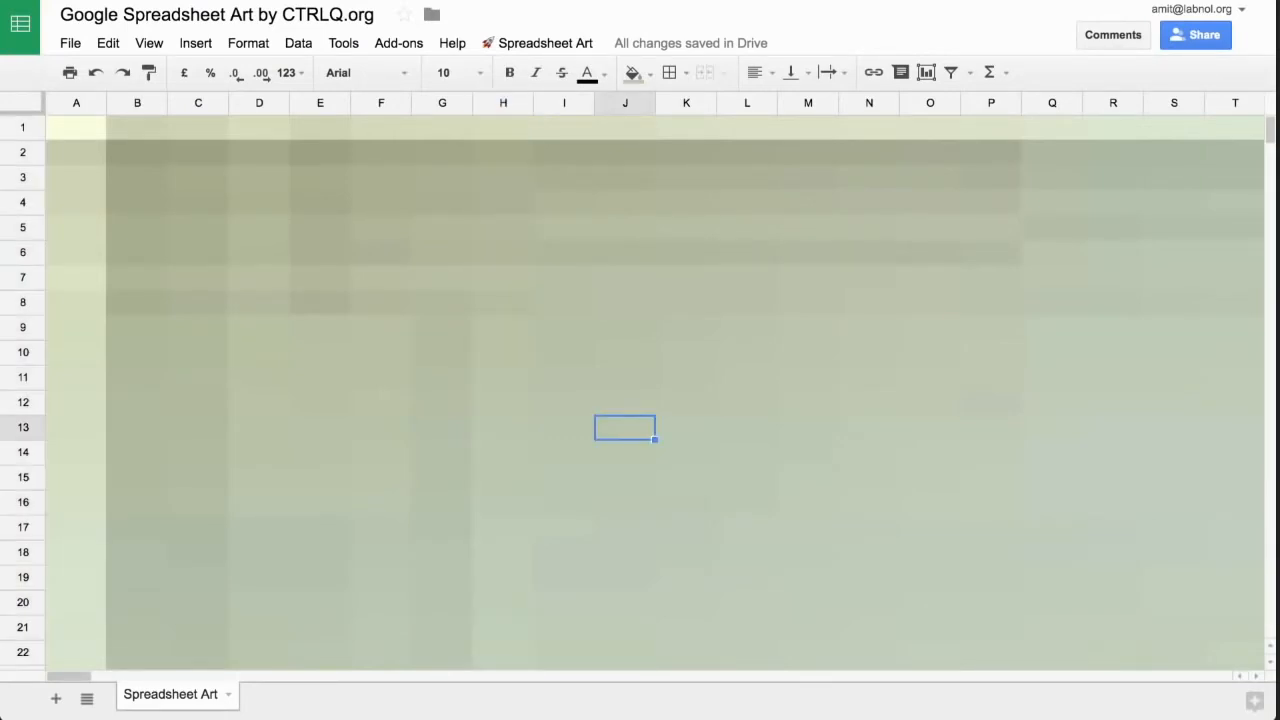
- Resize all cells to 5 pixels with the Spreadsheet Art cell-size script and view the resulting picture
scroll(655, 390, "down", 1)
scroll(655, 390, "right", 10)
scroll(655, 390, "left", 10)
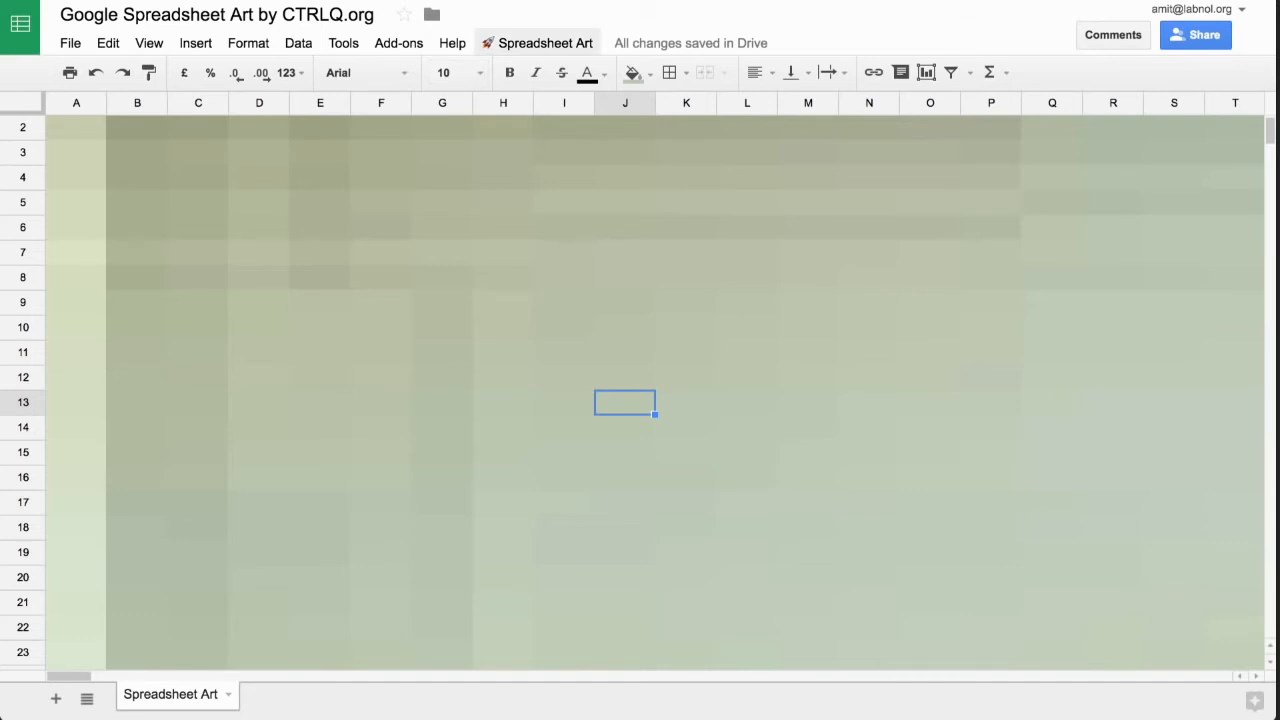
left_click(545, 43)
left_click(566, 131)
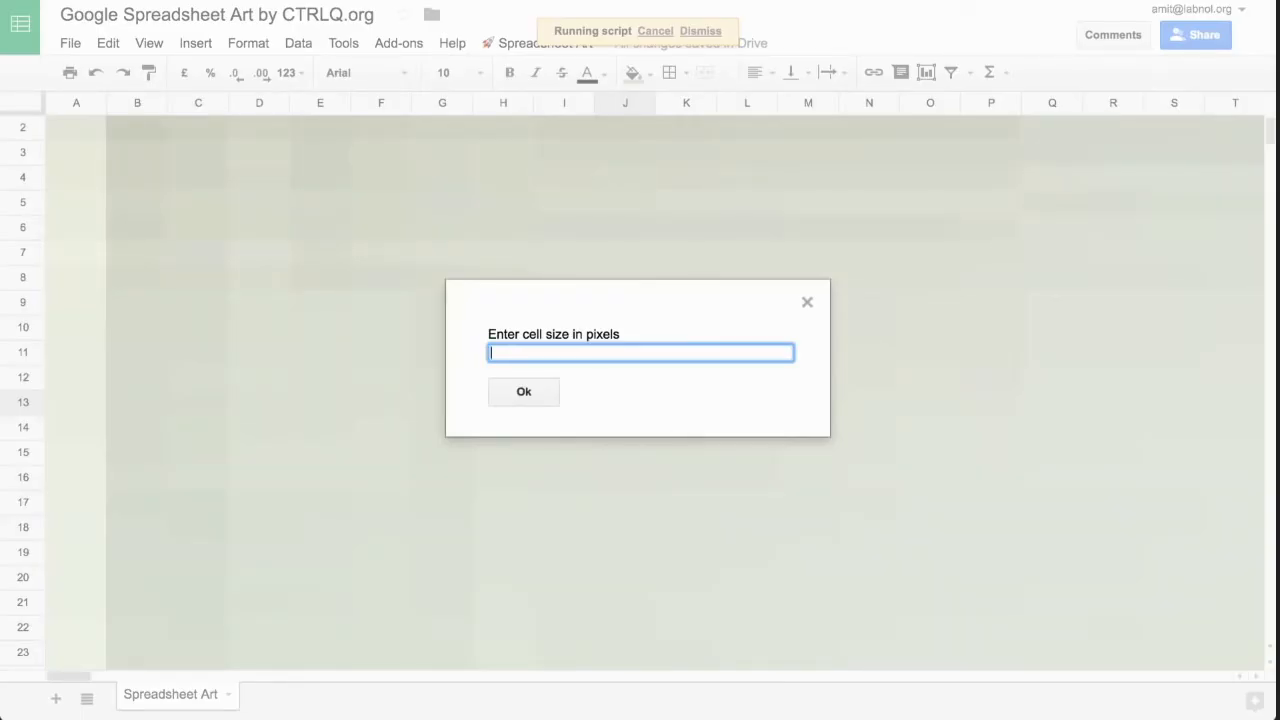
type("5")
key("Return")
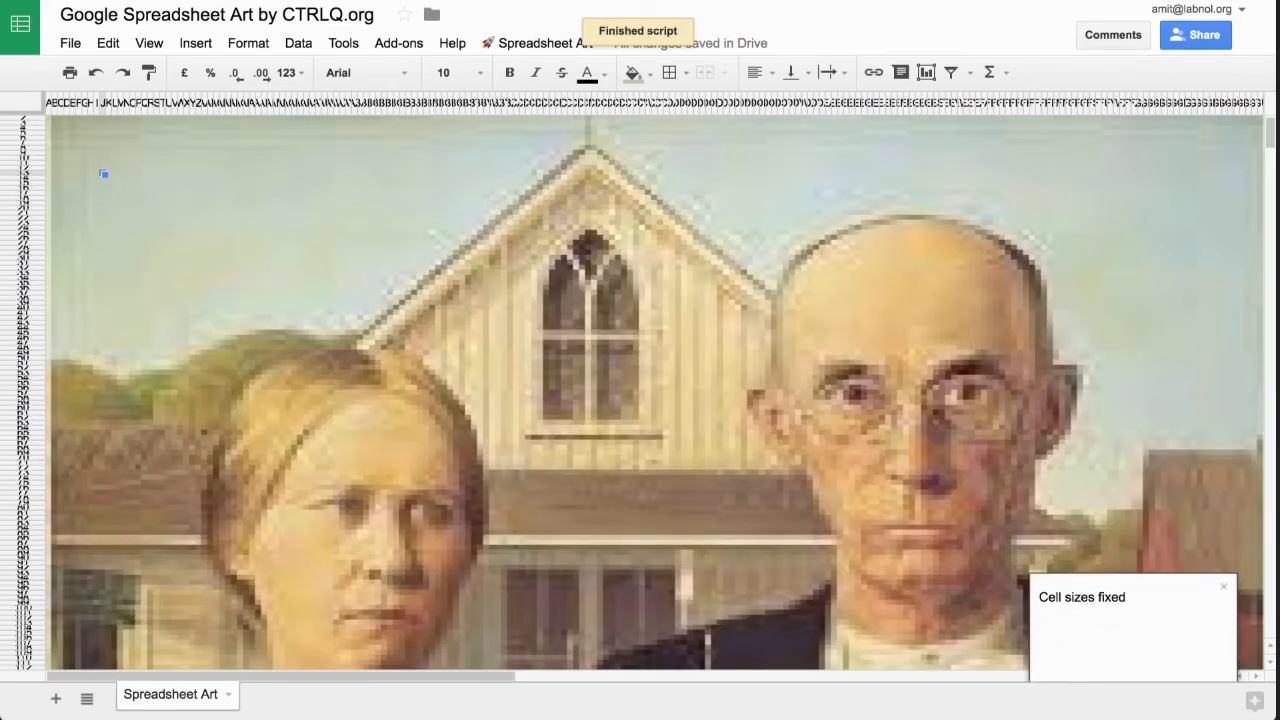
scroll(655, 393, "down", 10)
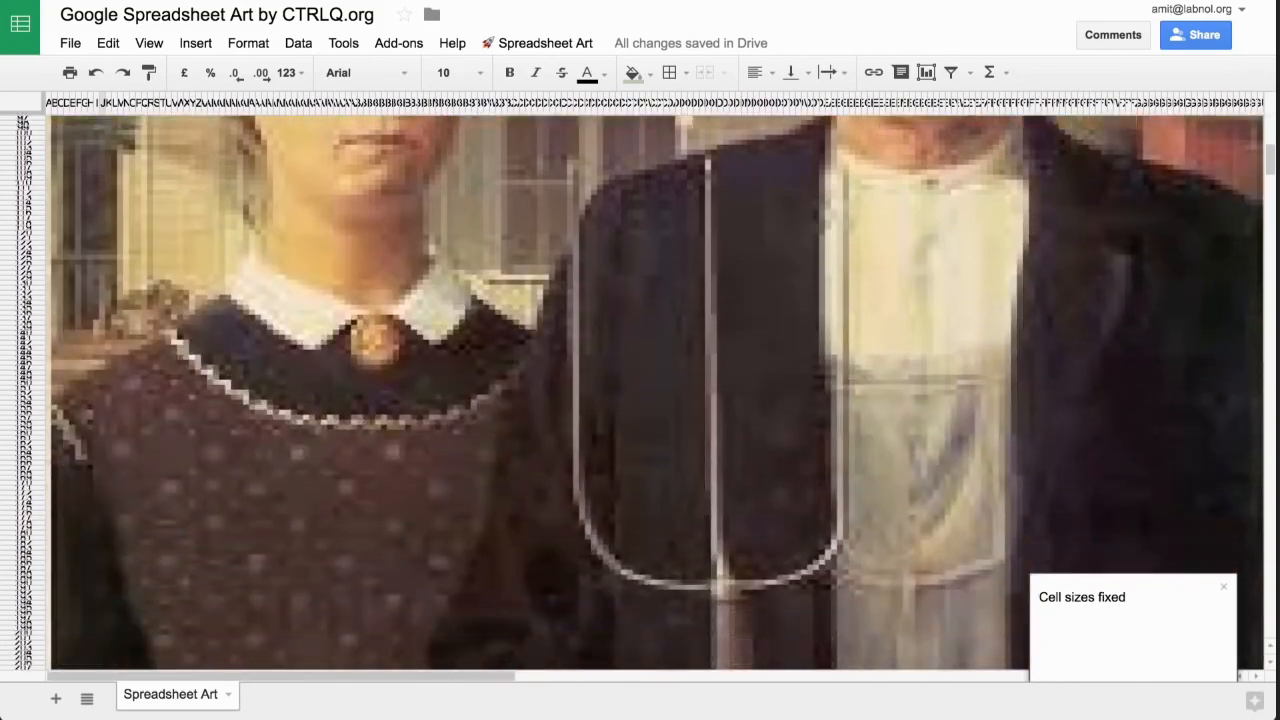
scroll(655, 393, "down", 5)
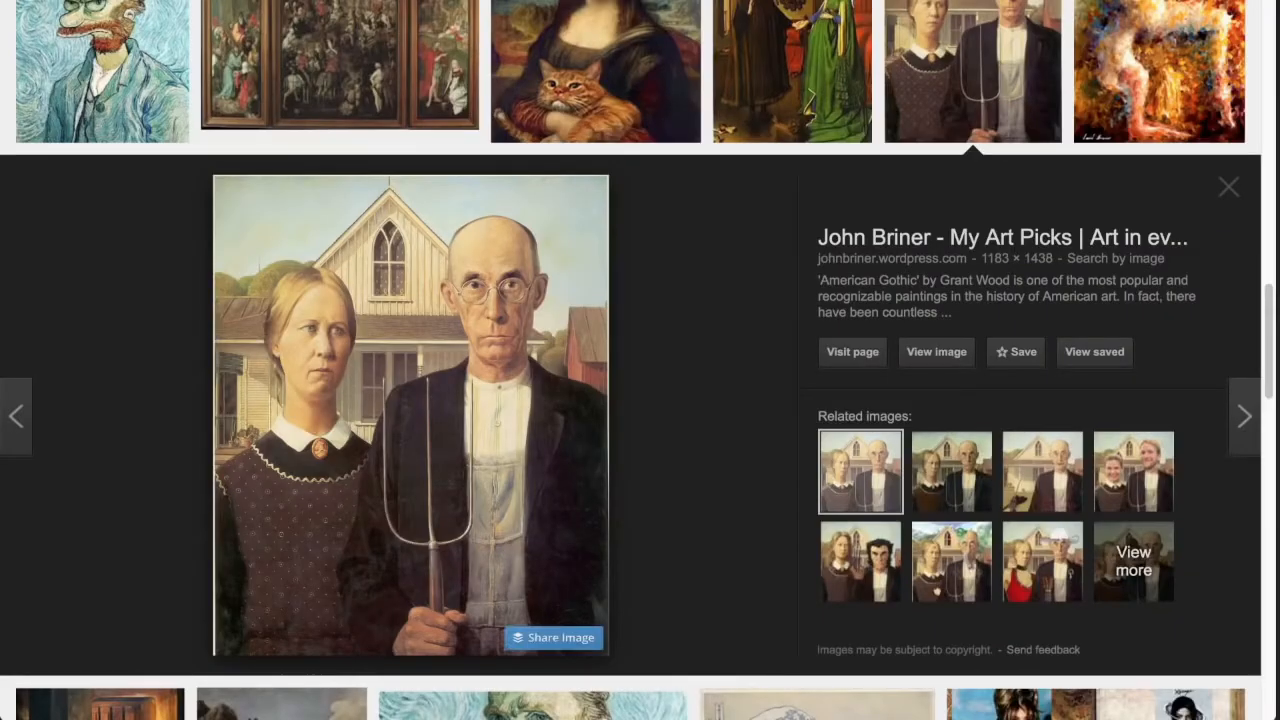